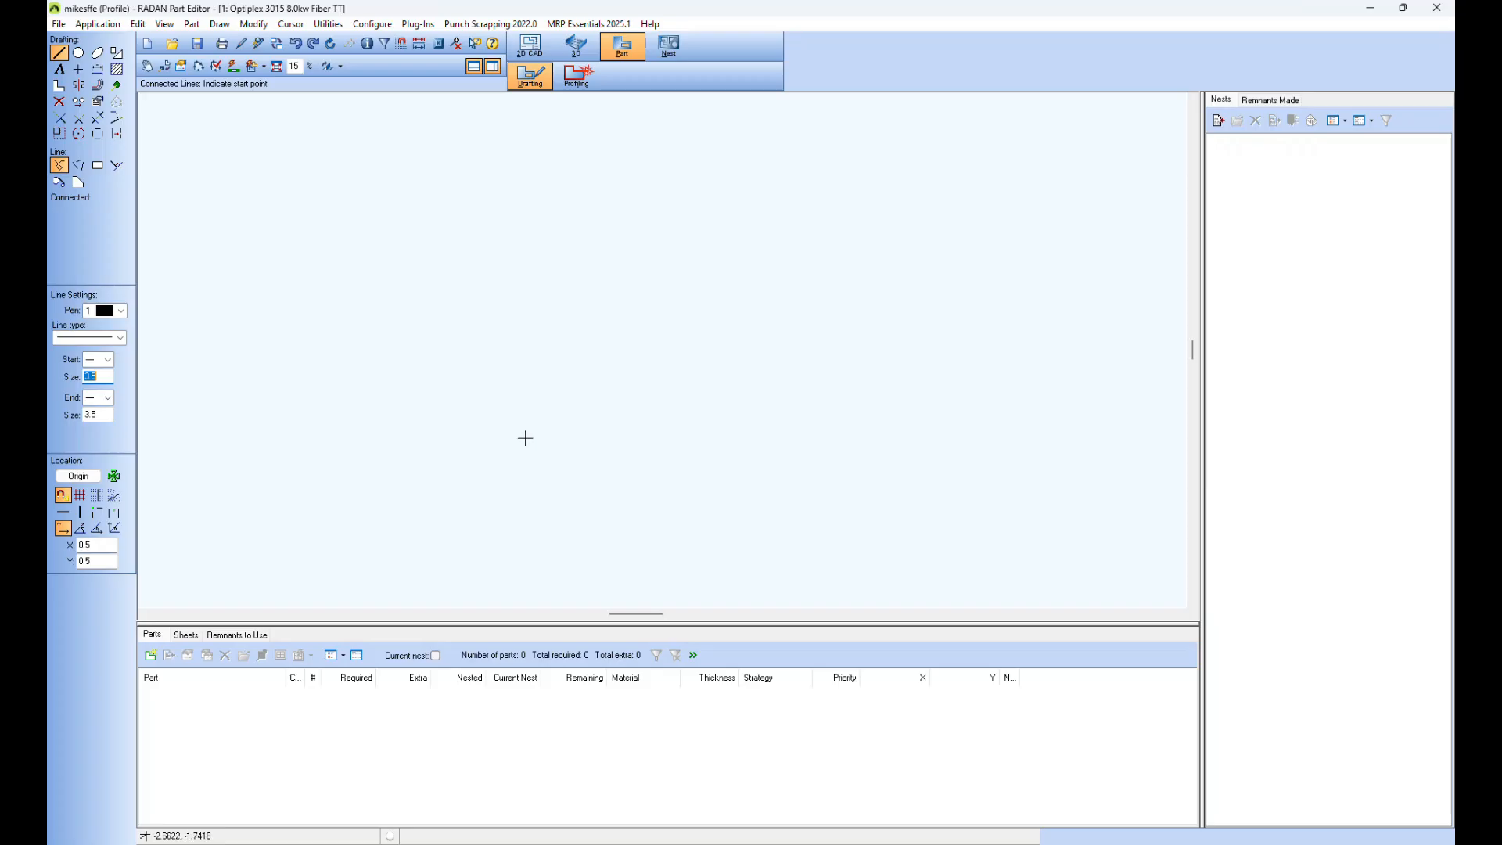
Step: Create a new part named Ikesfeg in Mild Steel, 0.06 in thick, discarding the unsaved changes to the current part
left_click(147, 44)
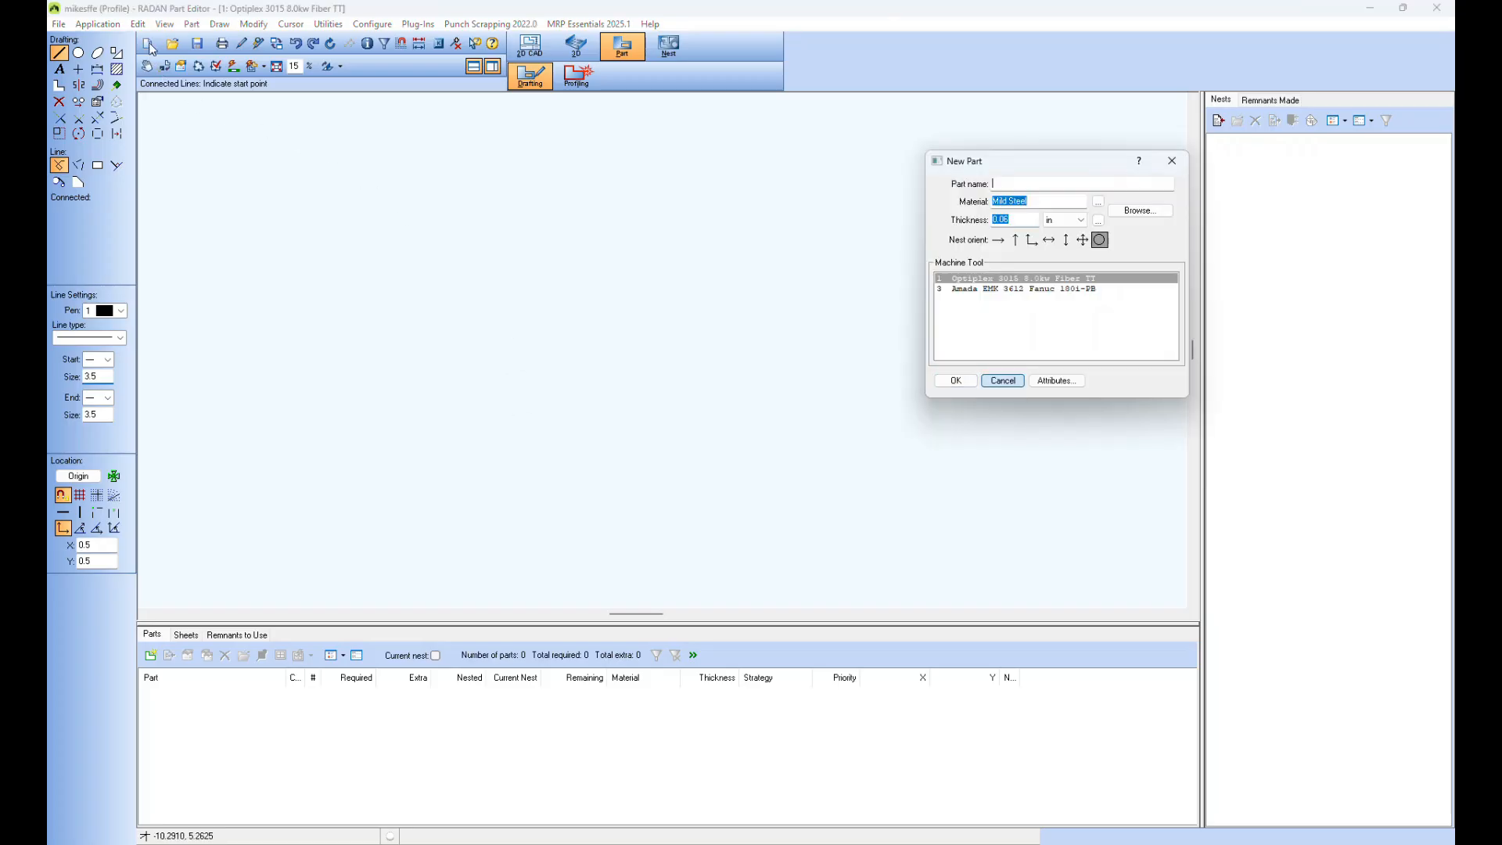
type("Ikesfeg")
left_click(970, 376)
left_click(762, 457)
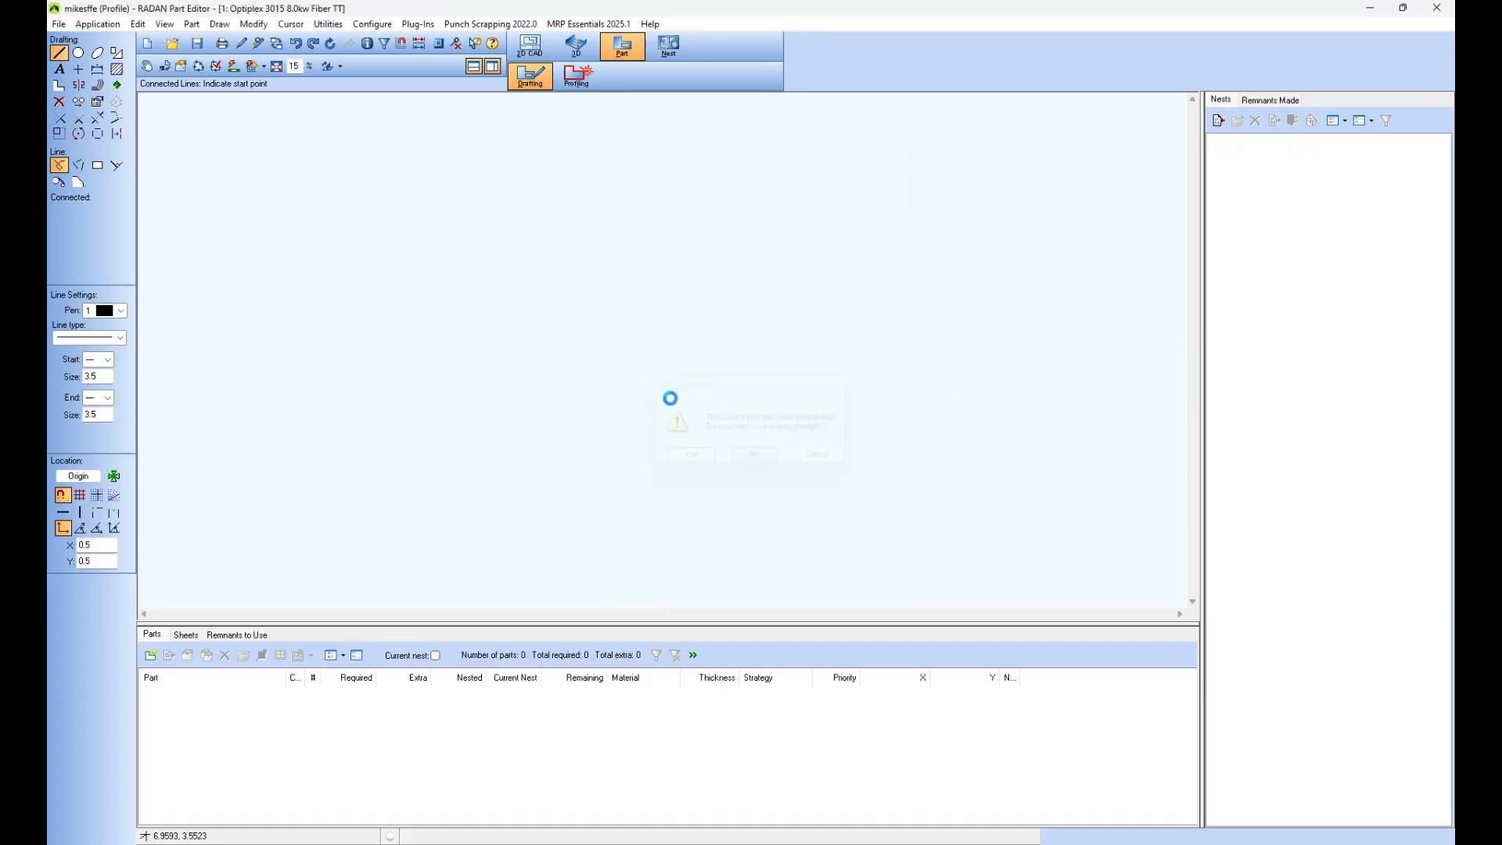
Step: Draw a center-placed rectangle 15 long and 6 high as the plate outline
left_click(116, 53)
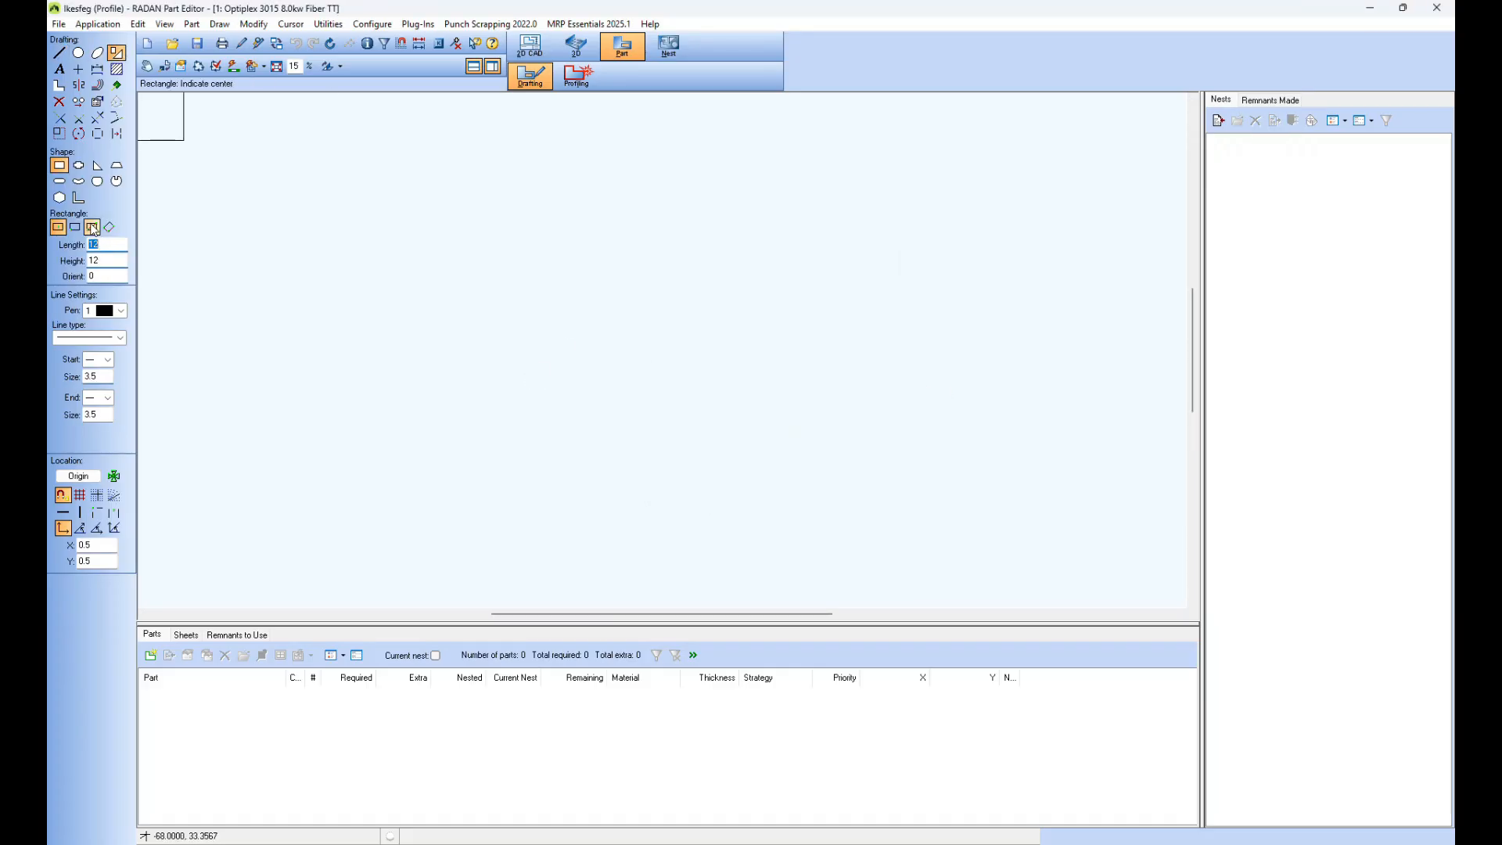
type("15")
key("Tab")
type("6")
left_click(549, 359)
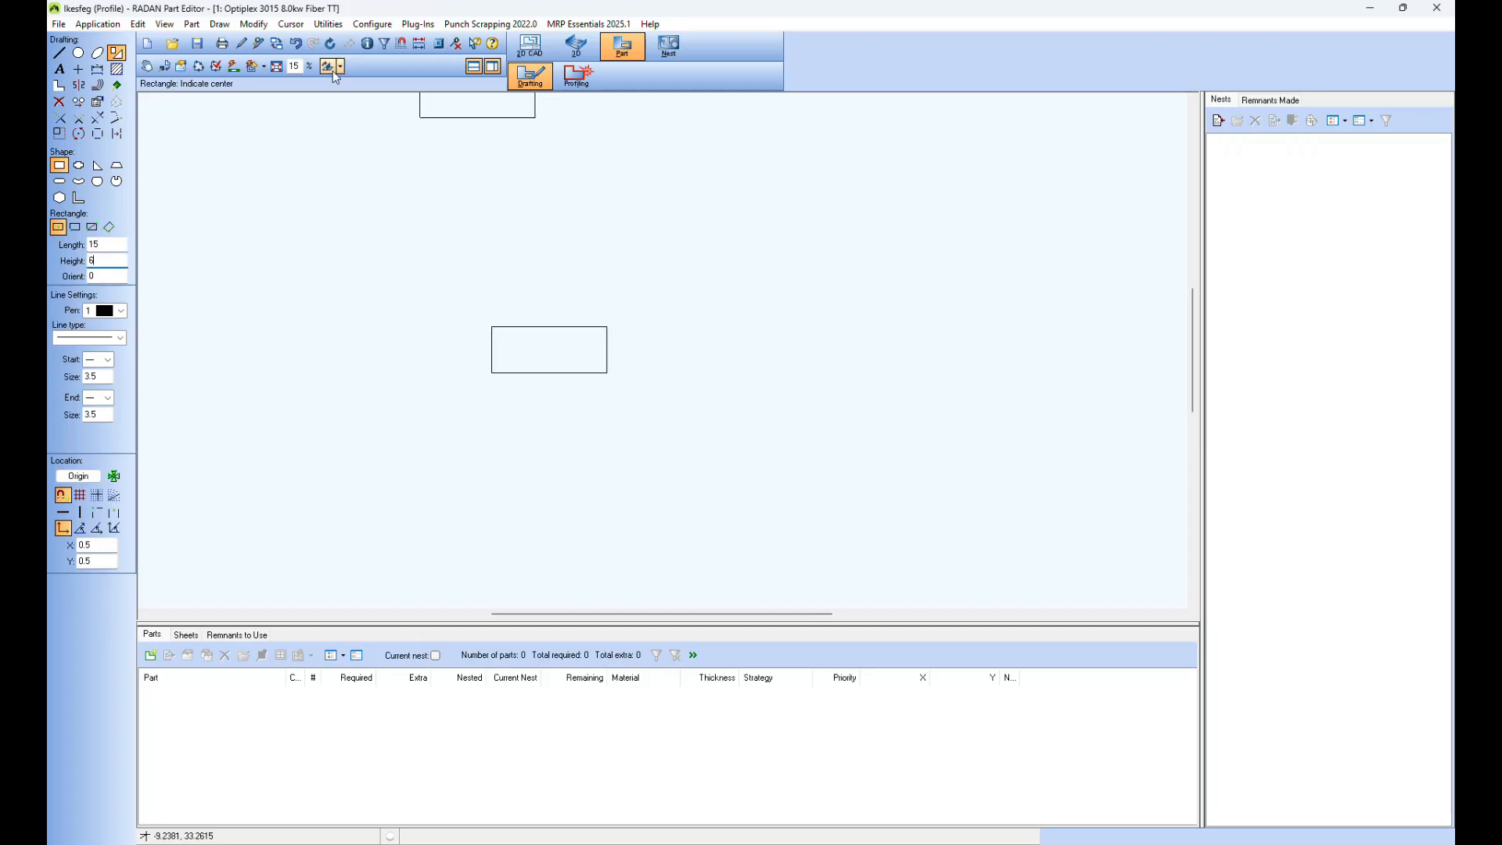
left_click(276, 66)
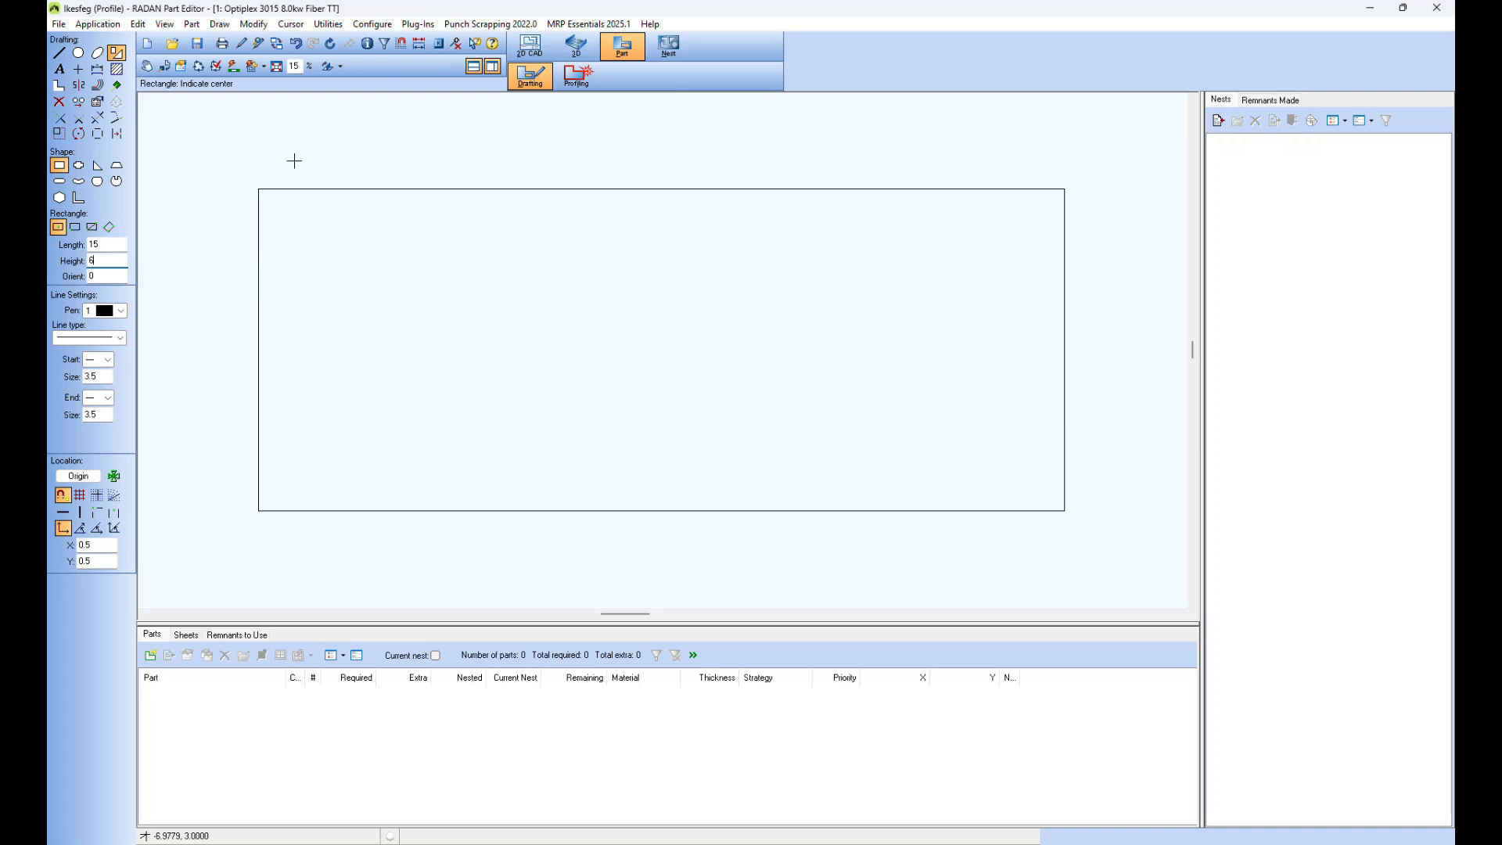
Step: Place a 0.5 diameter circle at X 0.5, Y 0.5 from the plate's lower-left corner, using that corner as origin
left_click(78, 52)
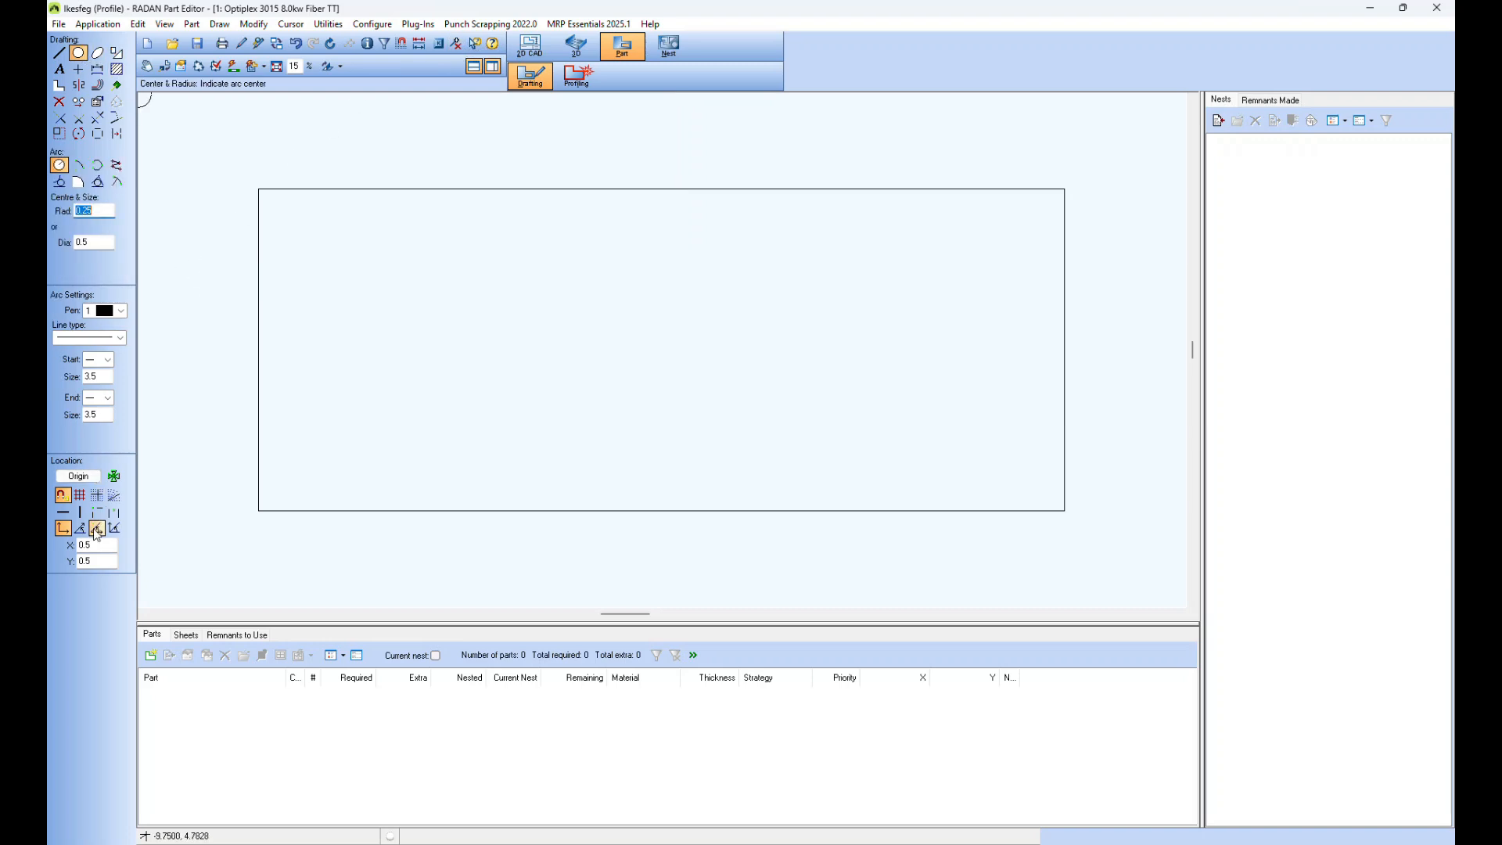
left_click(100, 242)
key("BackSpace")
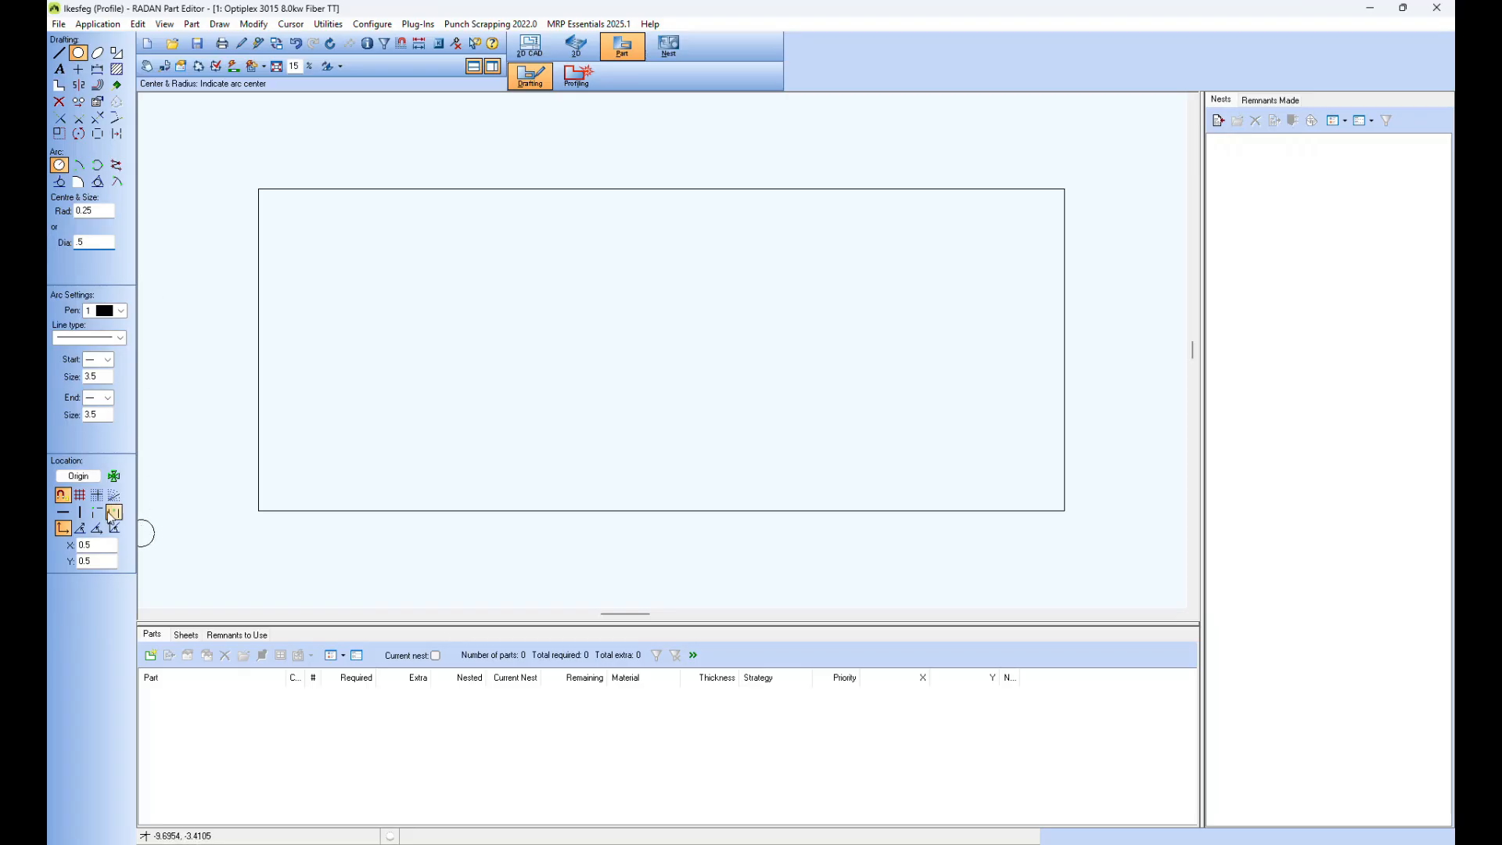
left_click(79, 477)
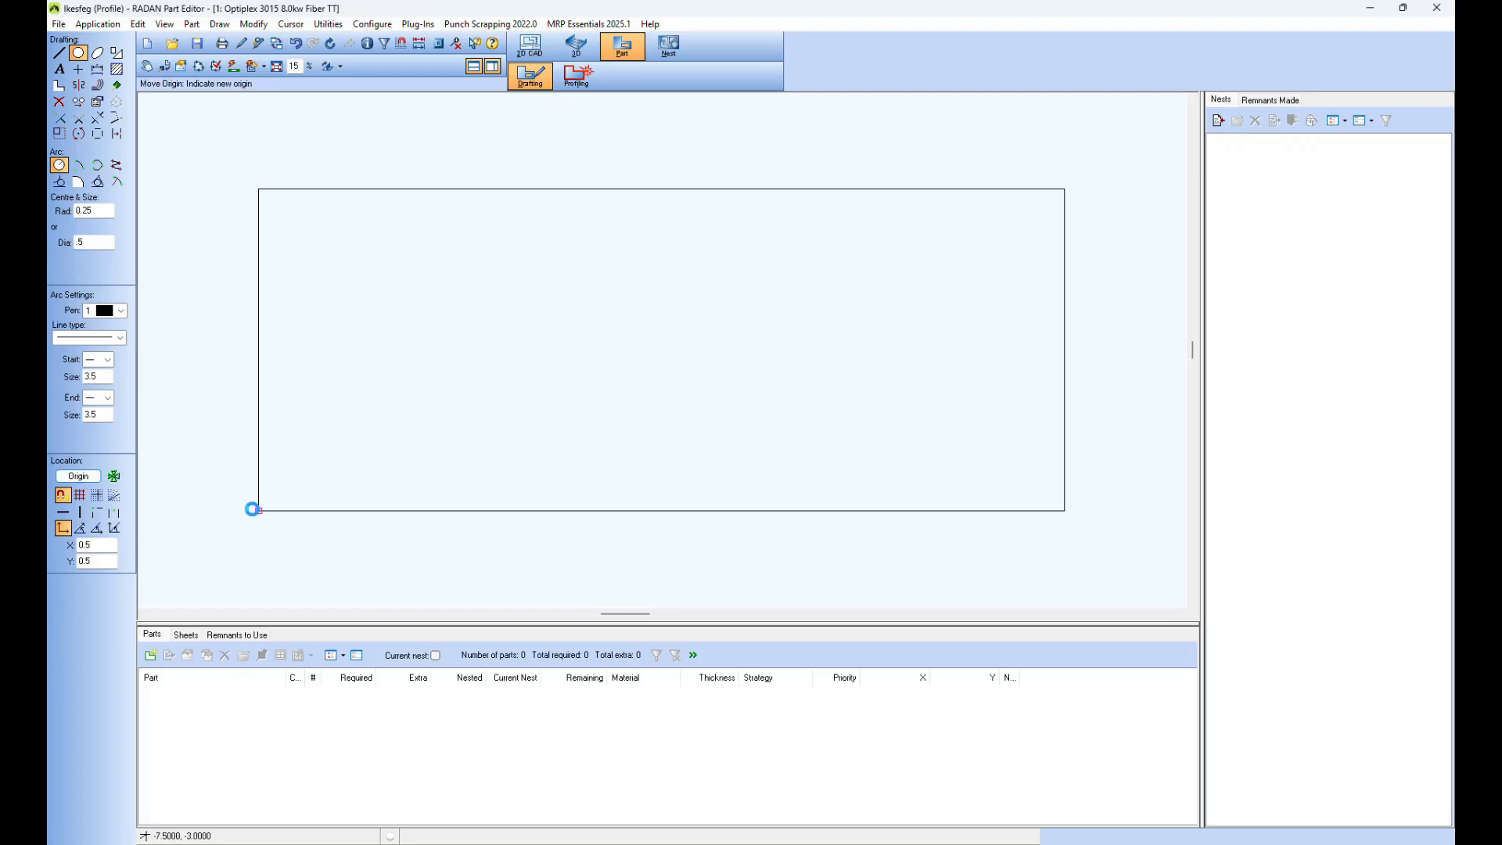
key("Return")
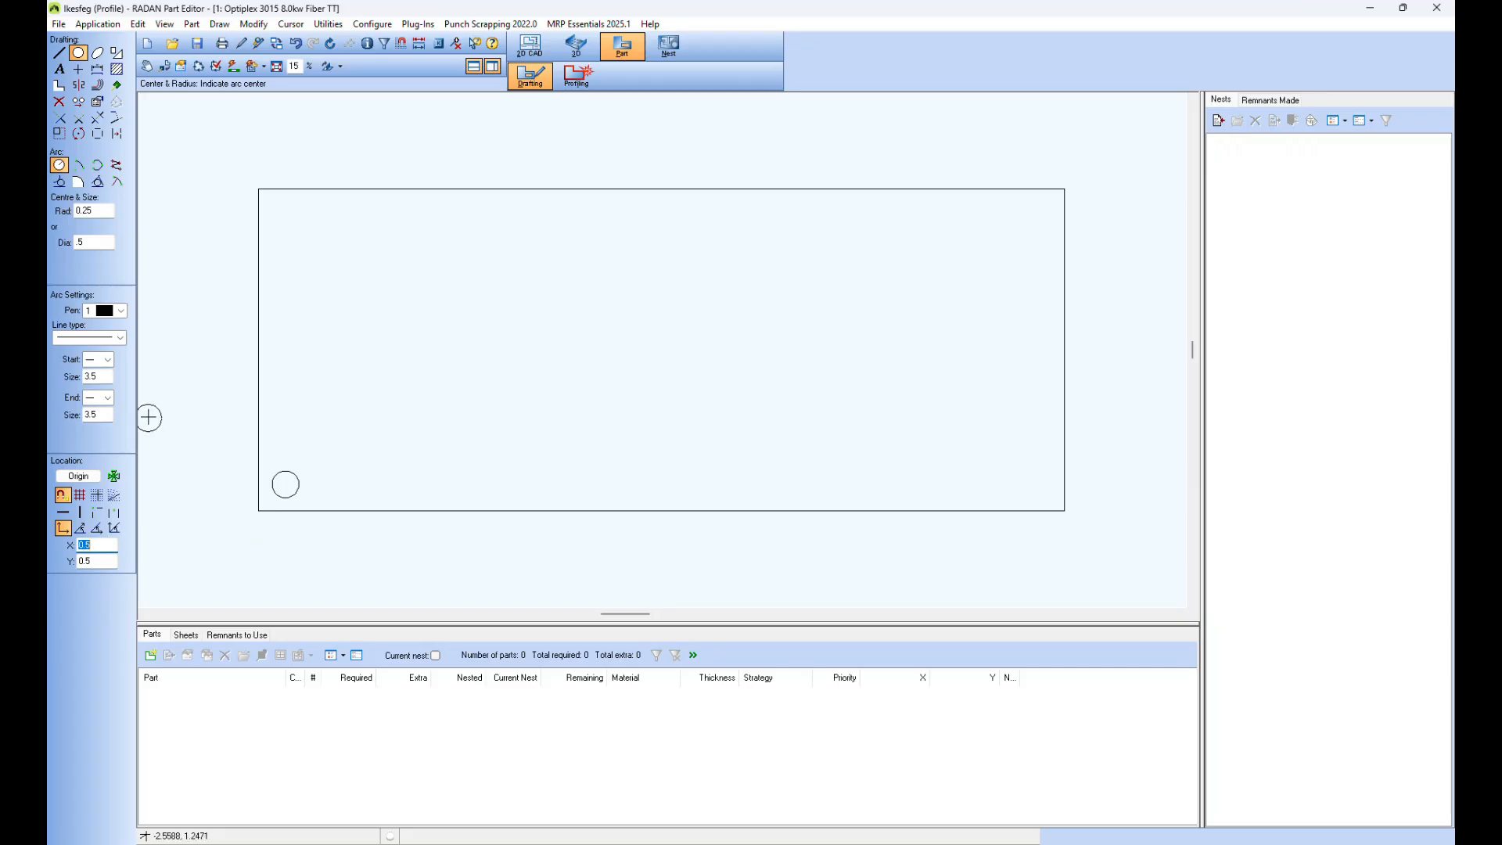
Step: Mirror the circle to the plate's other three corners with Corner Repeat, defined by the lower-left and upper-right corners
left_click(78, 84)
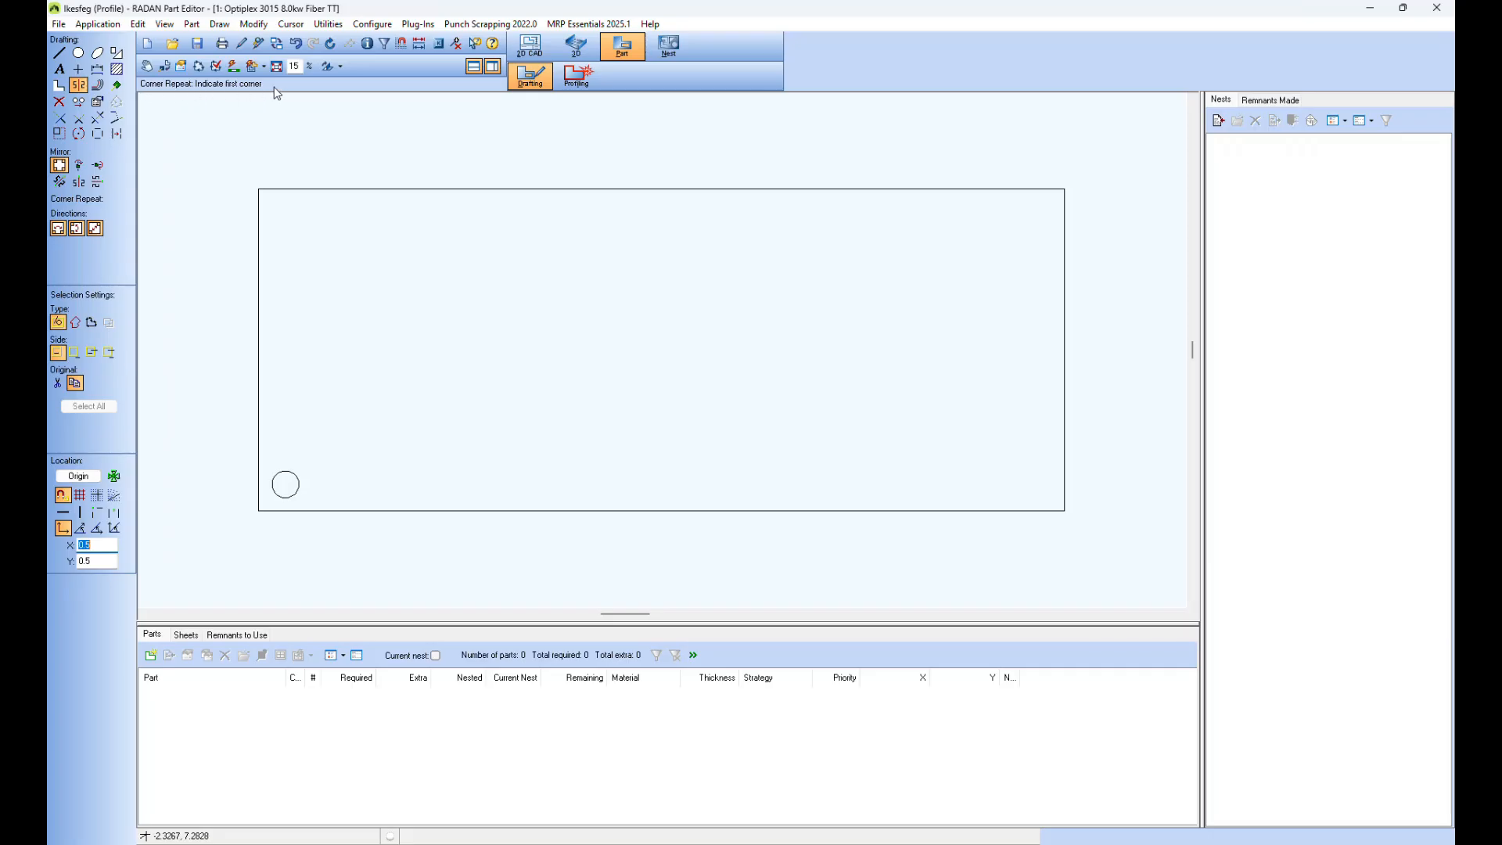
left_click(258, 511)
left_click(1063, 188)
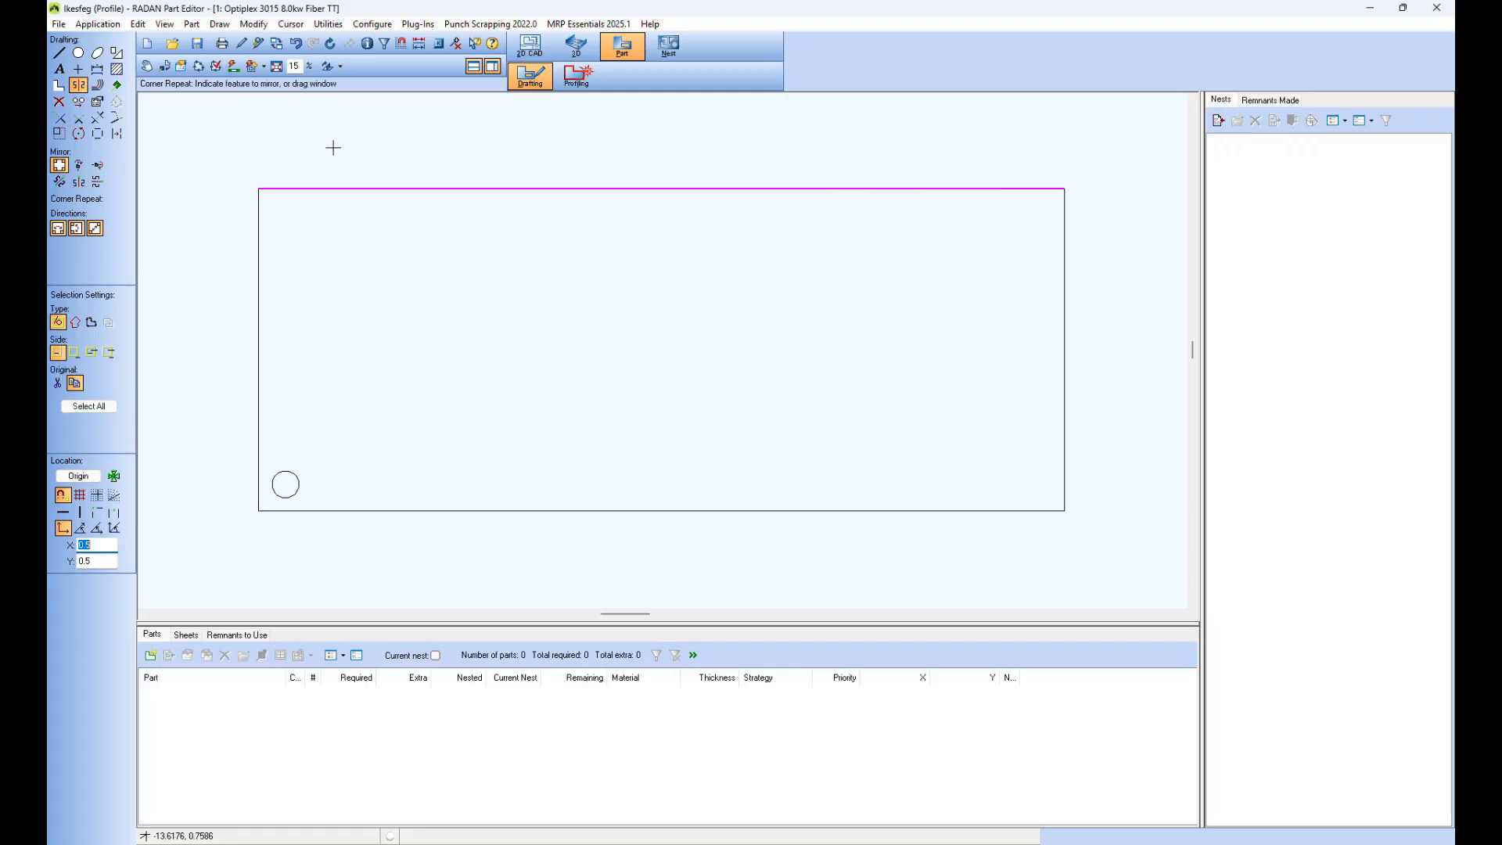
left_click(285, 479)
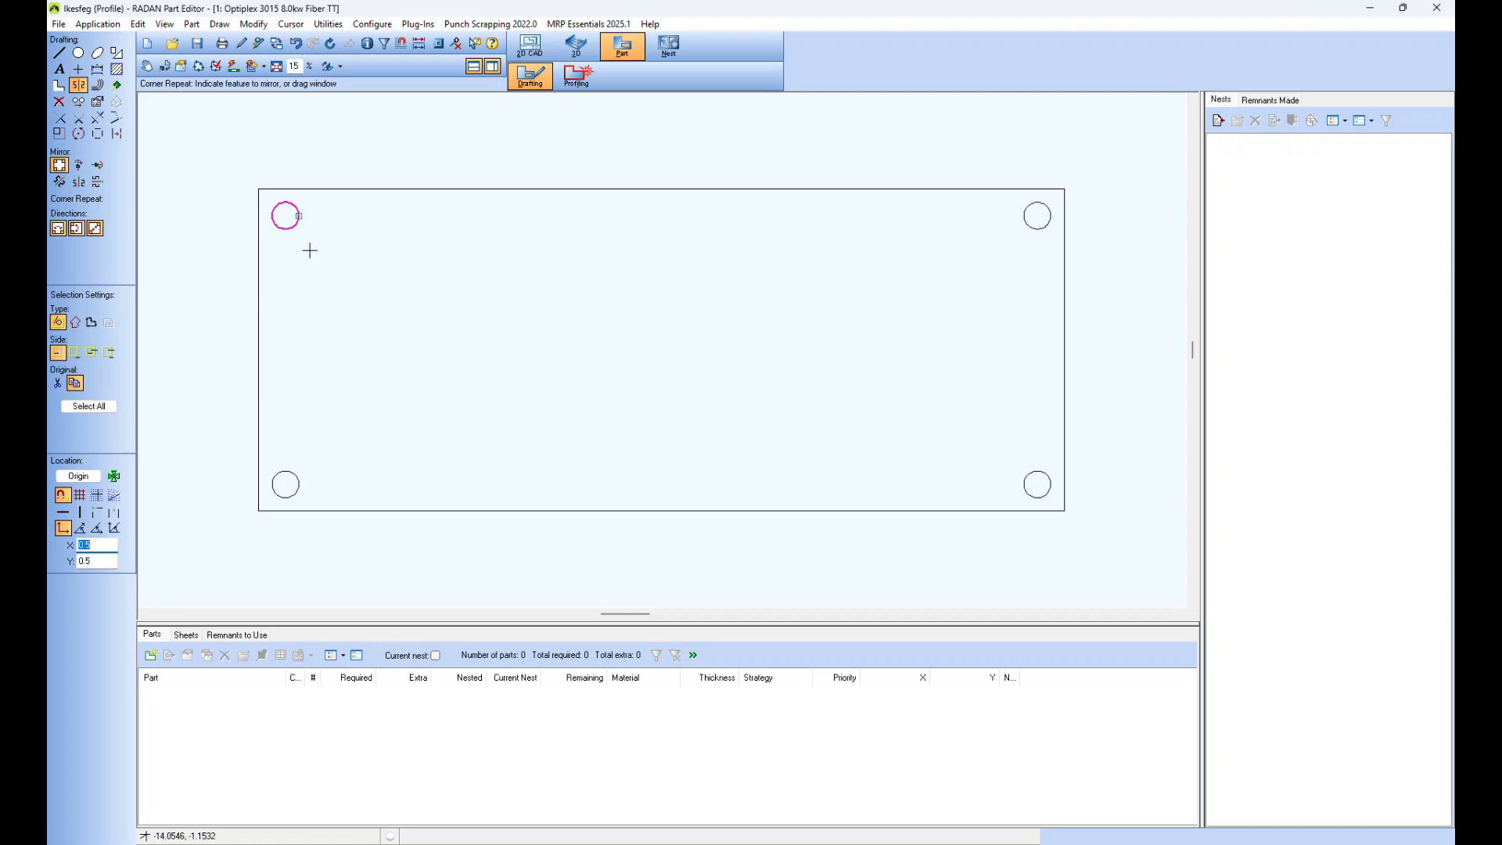
Step: Draw a rectangular cutout 4 long and 2 high at the plate's center, bisecting between its two short edges
left_click(116, 52)
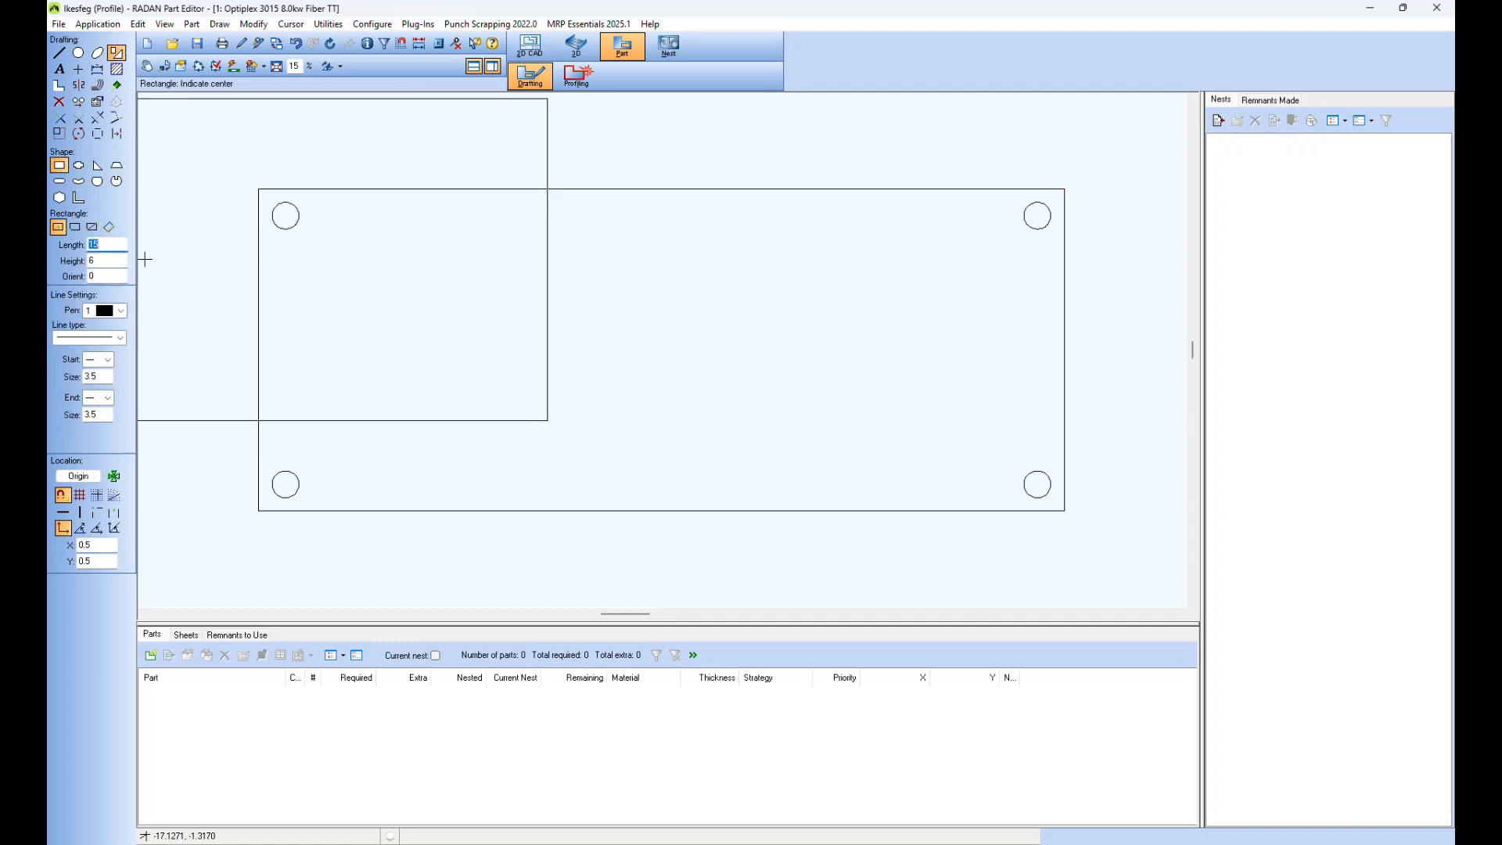
type("4")
key("Tab")
type("2")
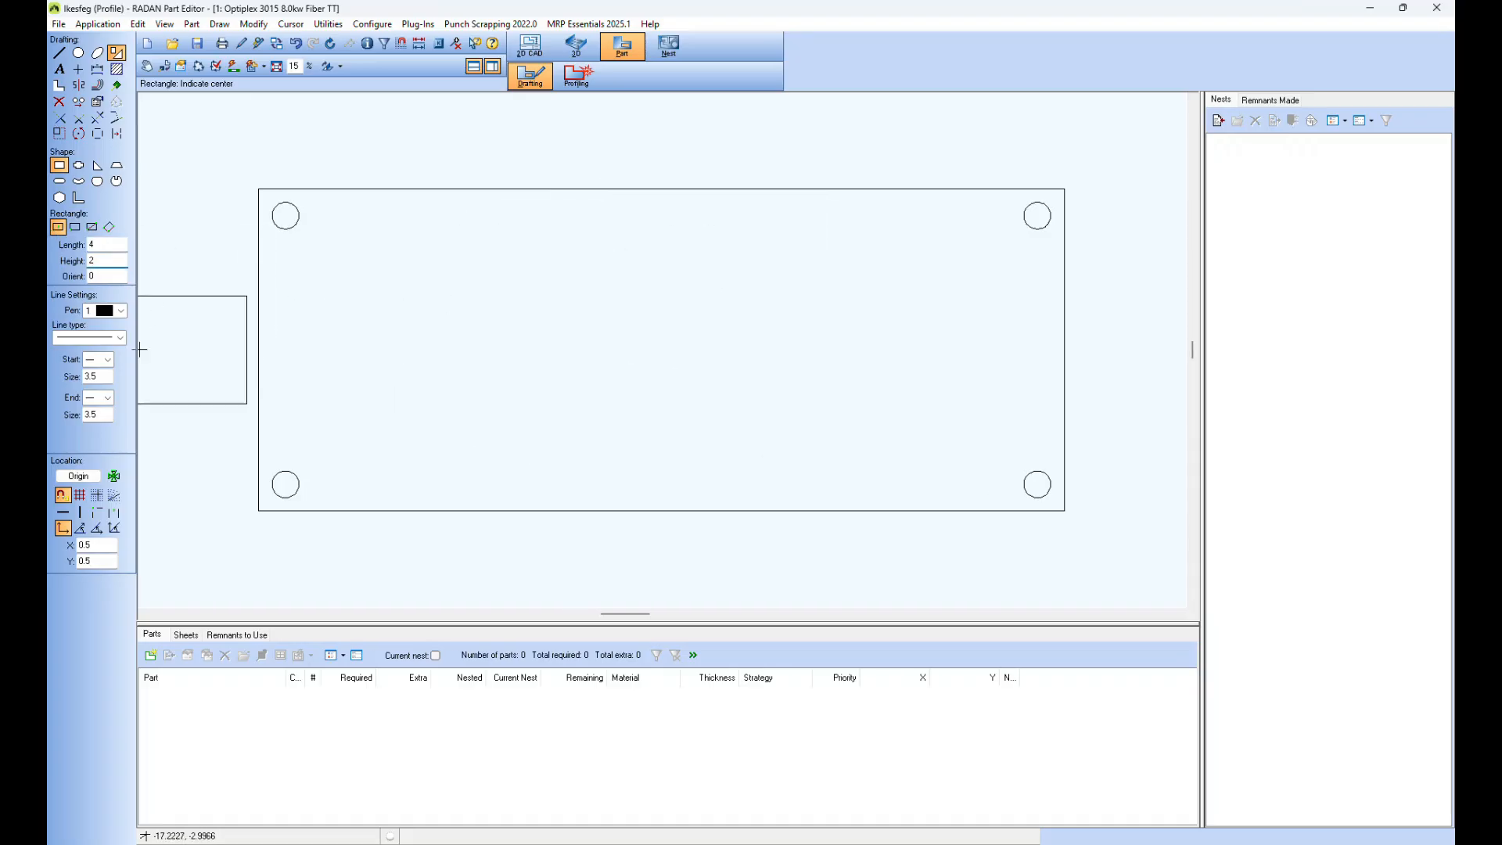
left_click(116, 519)
left_click(258, 342)
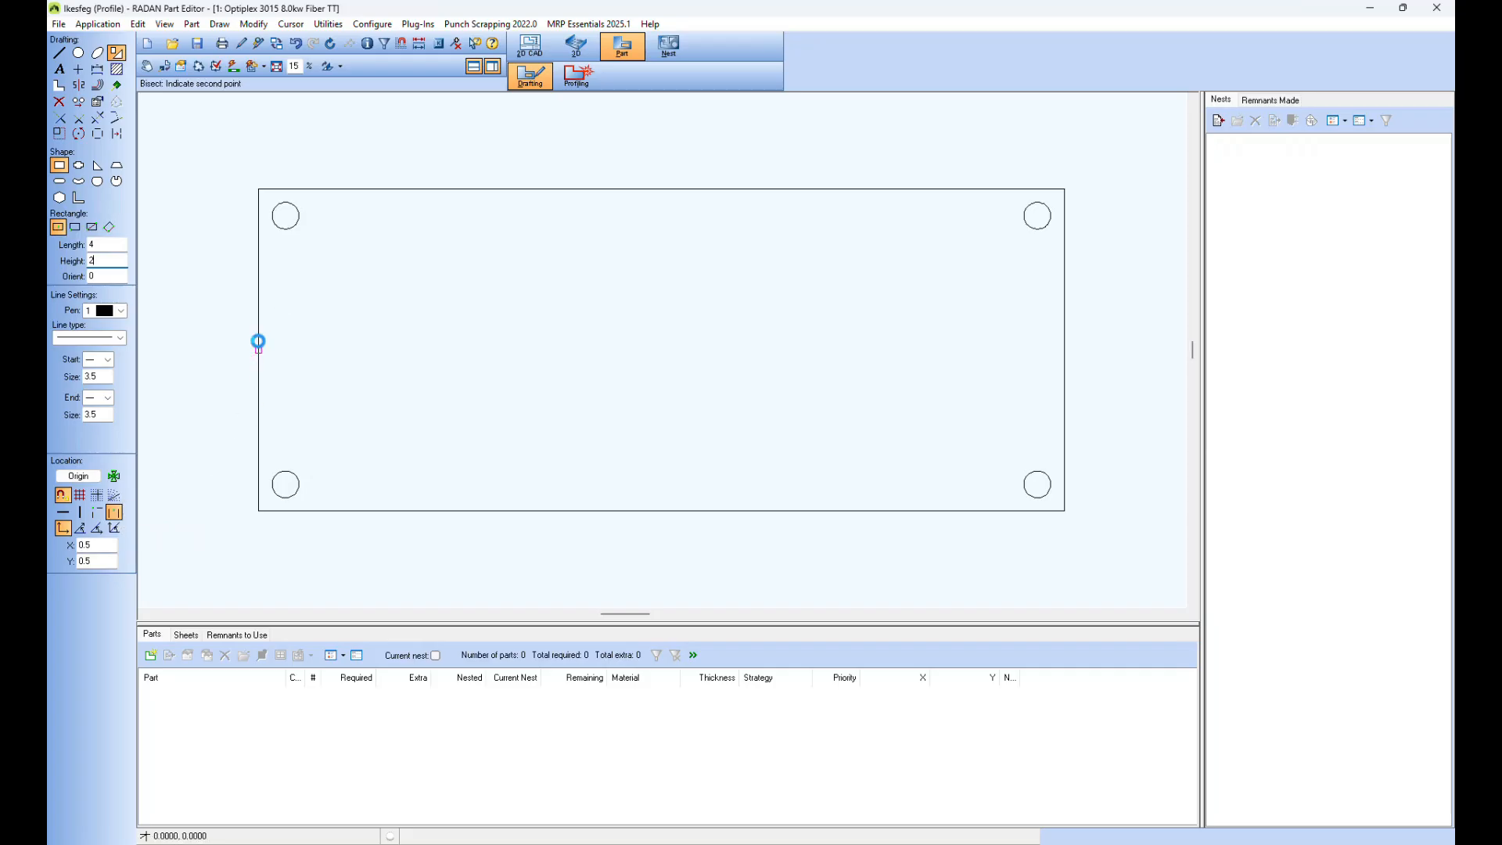
left_click(1063, 342)
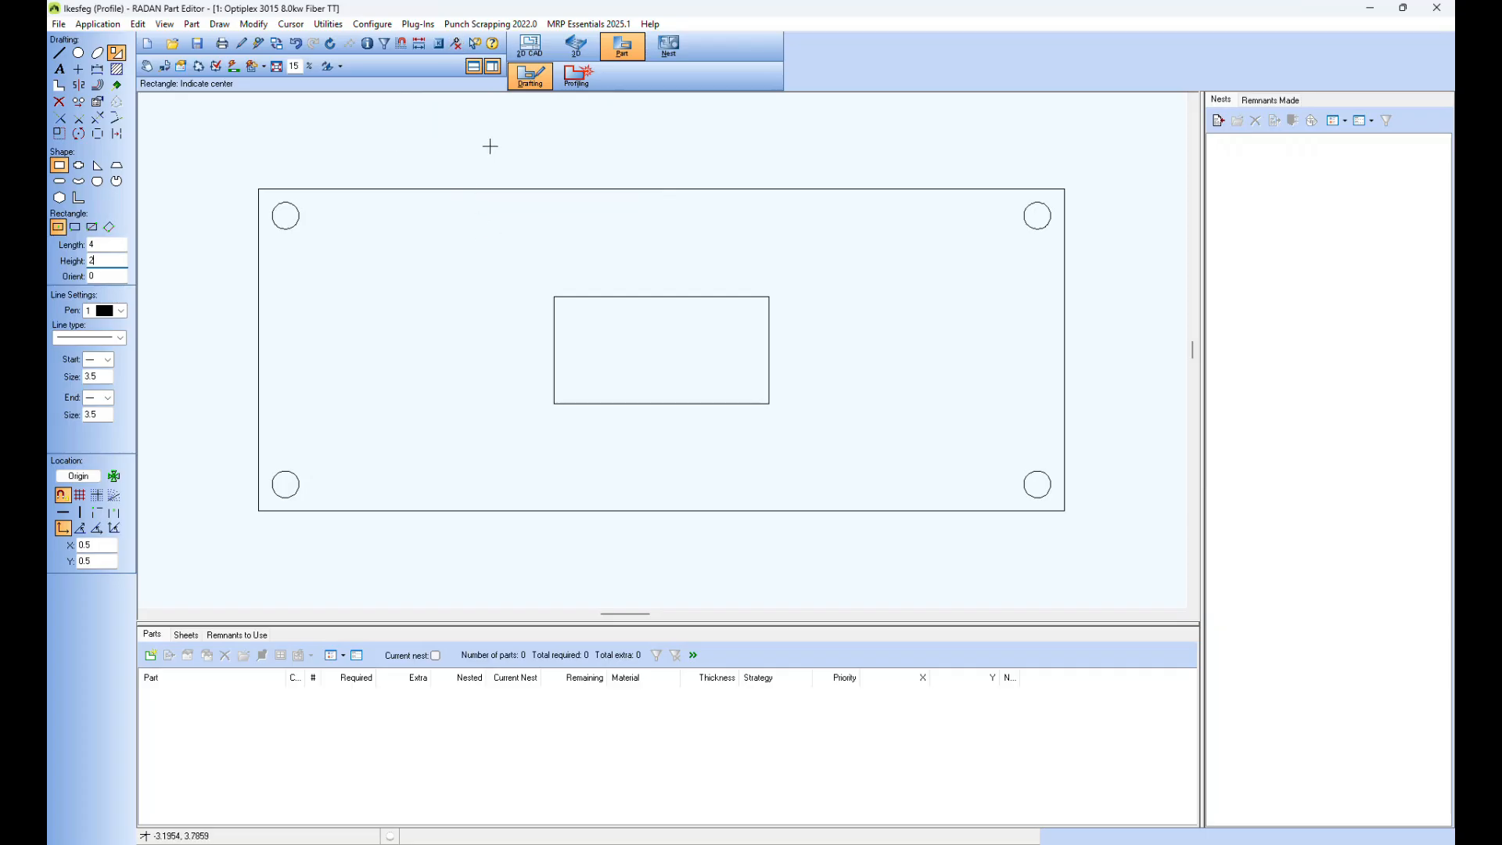
Step: Switch the part to profiling and check its automatic tooling settings without altering them
left_click(588, 86)
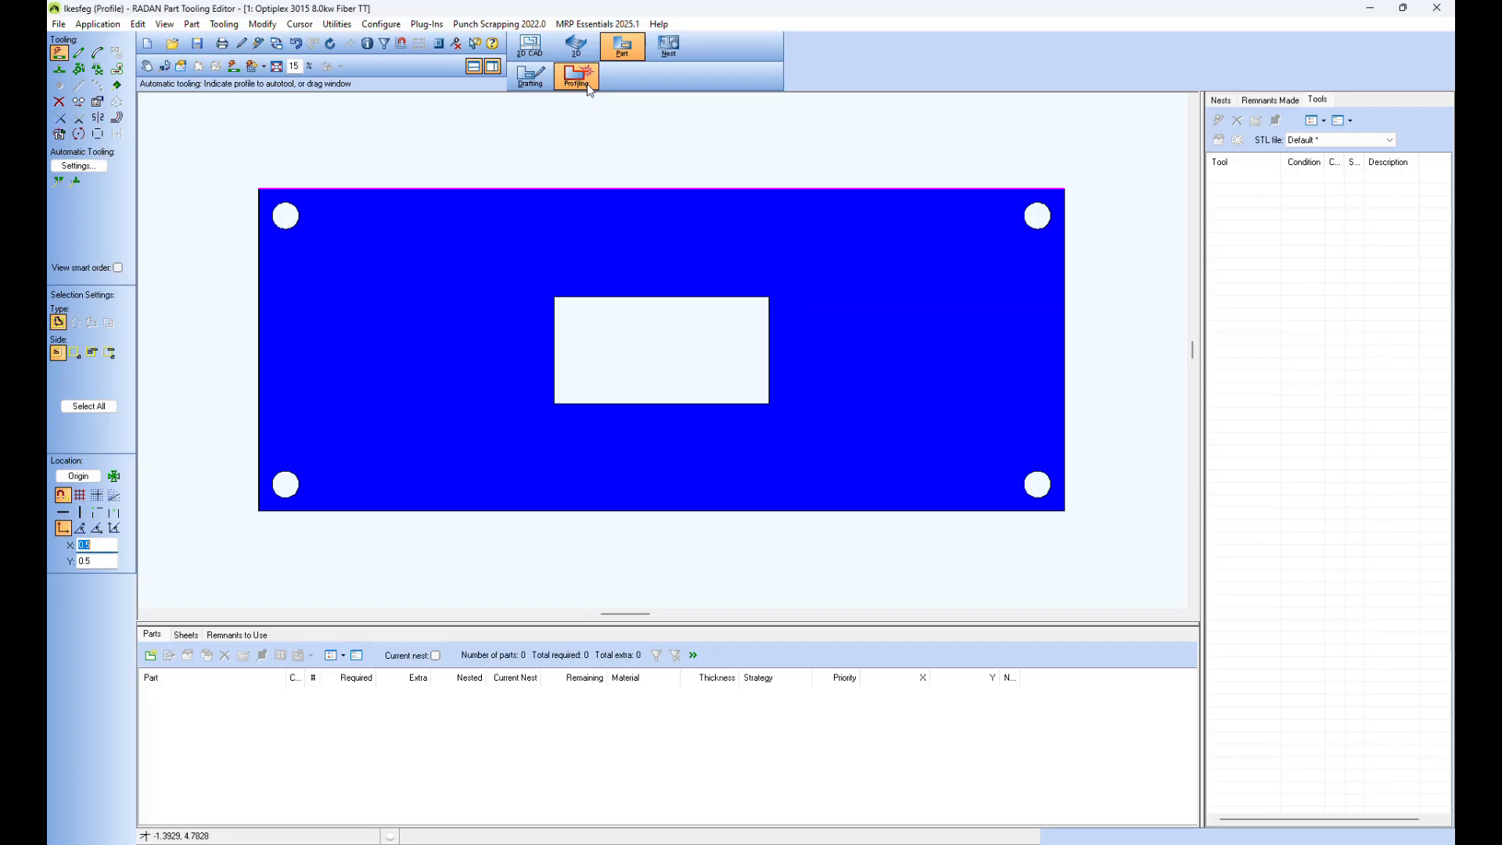
left_click(92, 166)
left_click(774, 395)
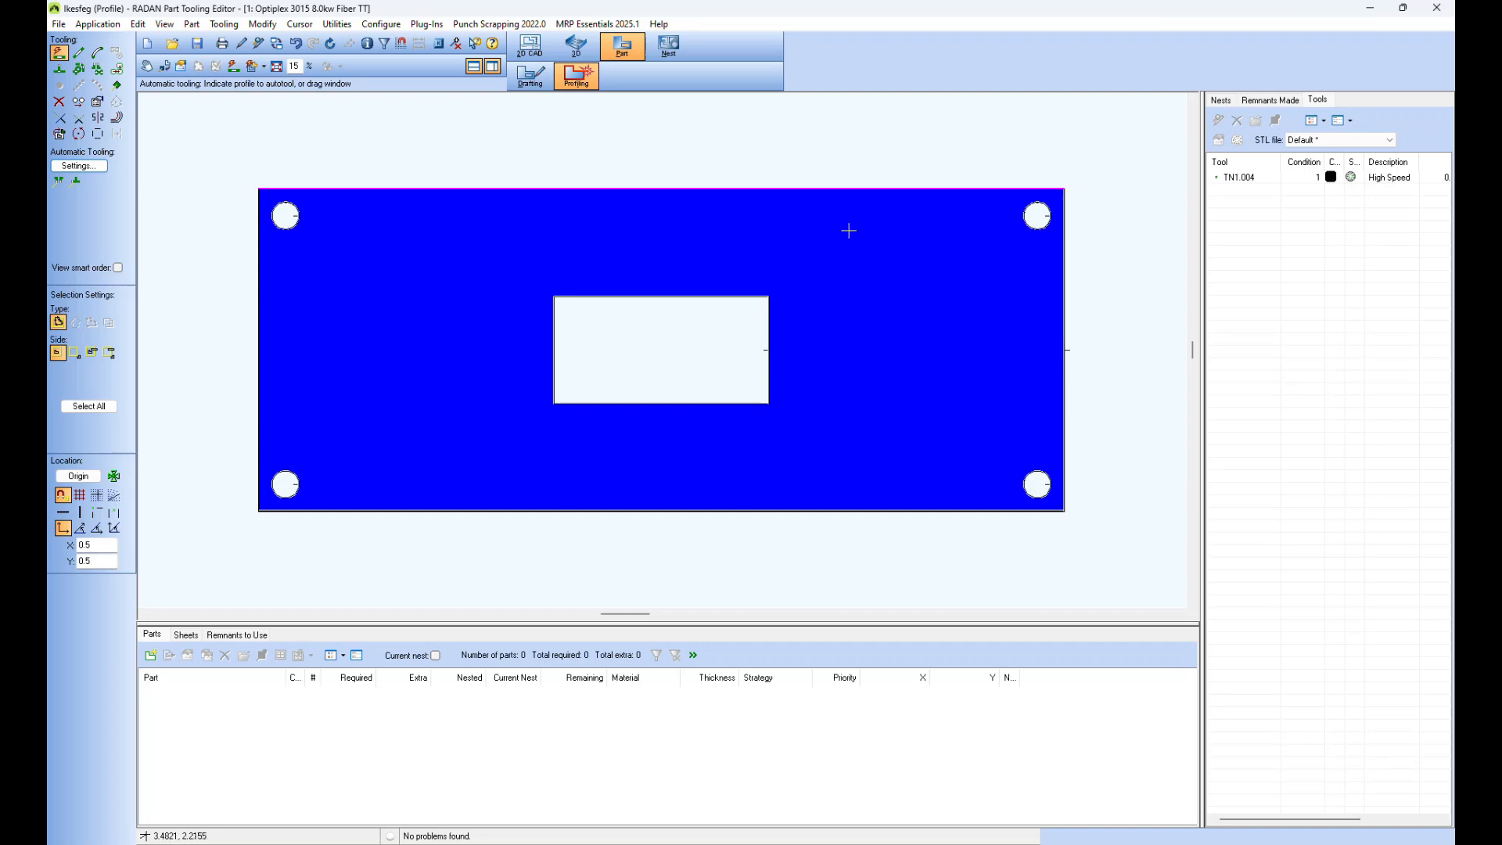
Step: Enable smart ordering/leads in the advanced profiling settings and apply automatic tooling to the part
left_click(84, 166)
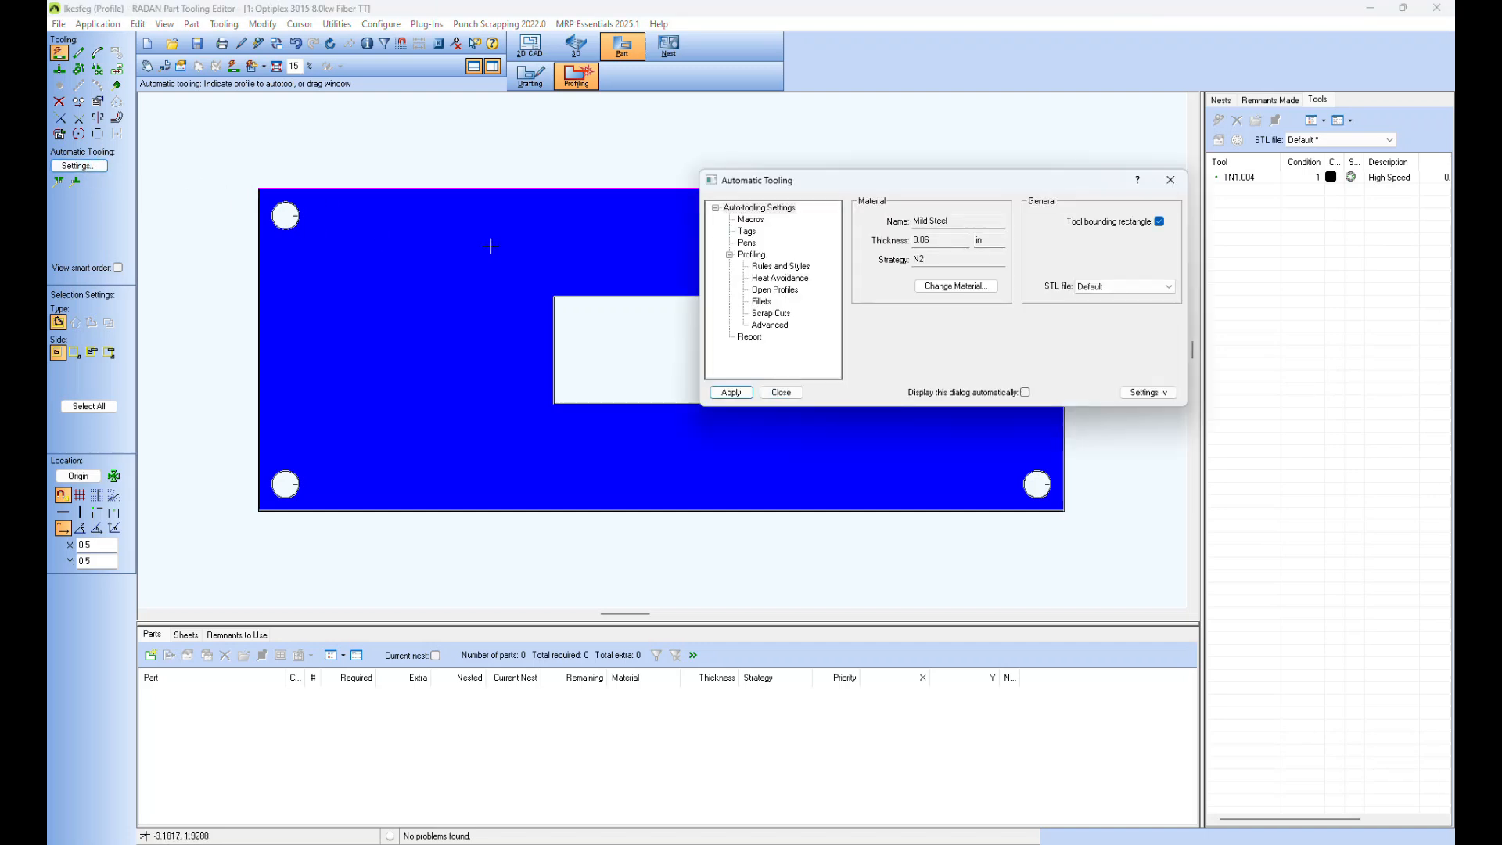
left_click(770, 324)
left_click(1002, 218)
left_click_drag(934, 188, 654, 498)
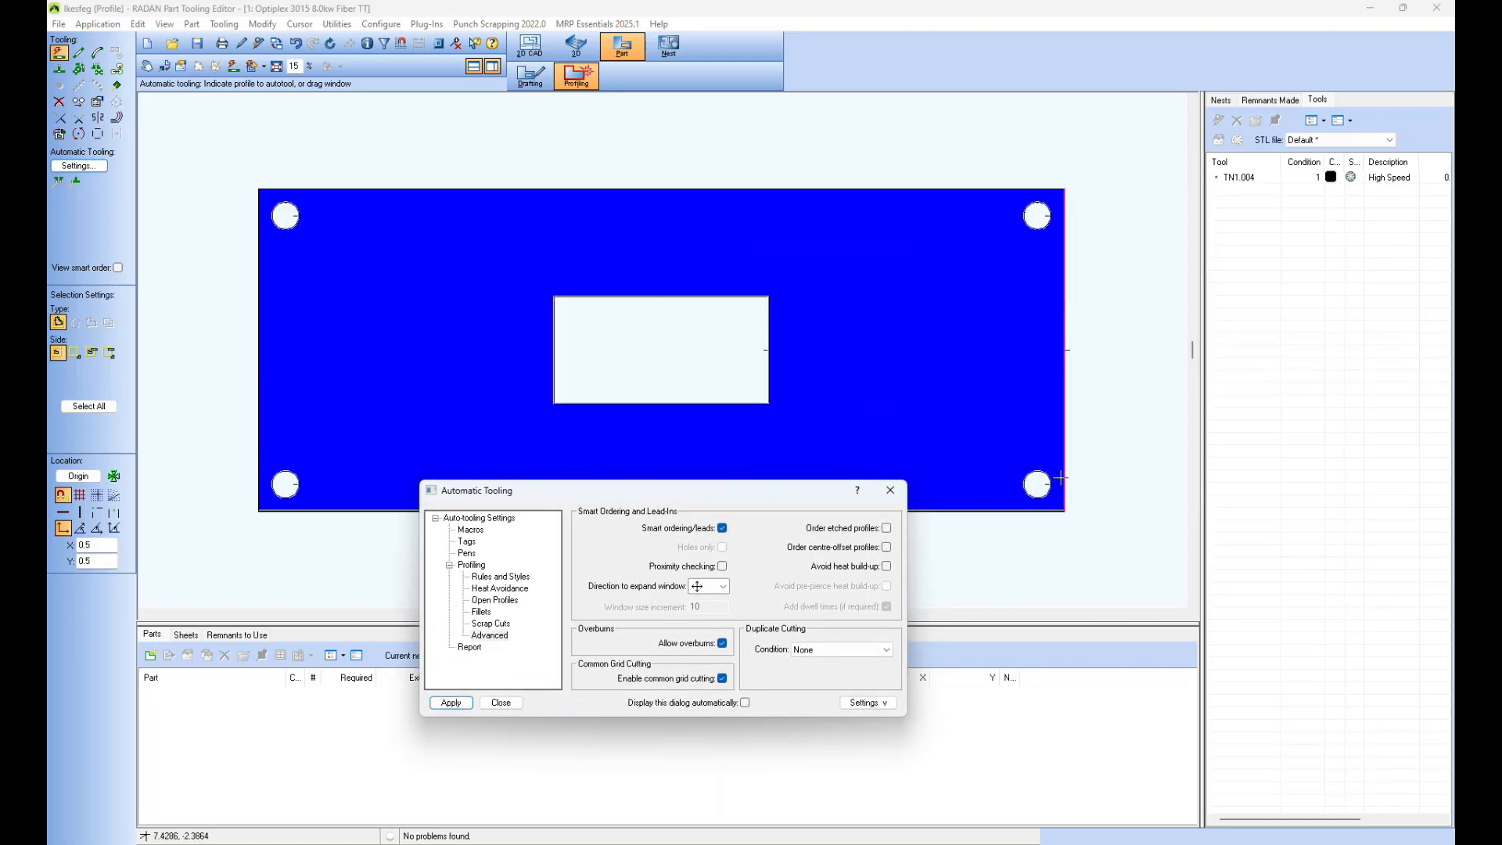
left_click(449, 701)
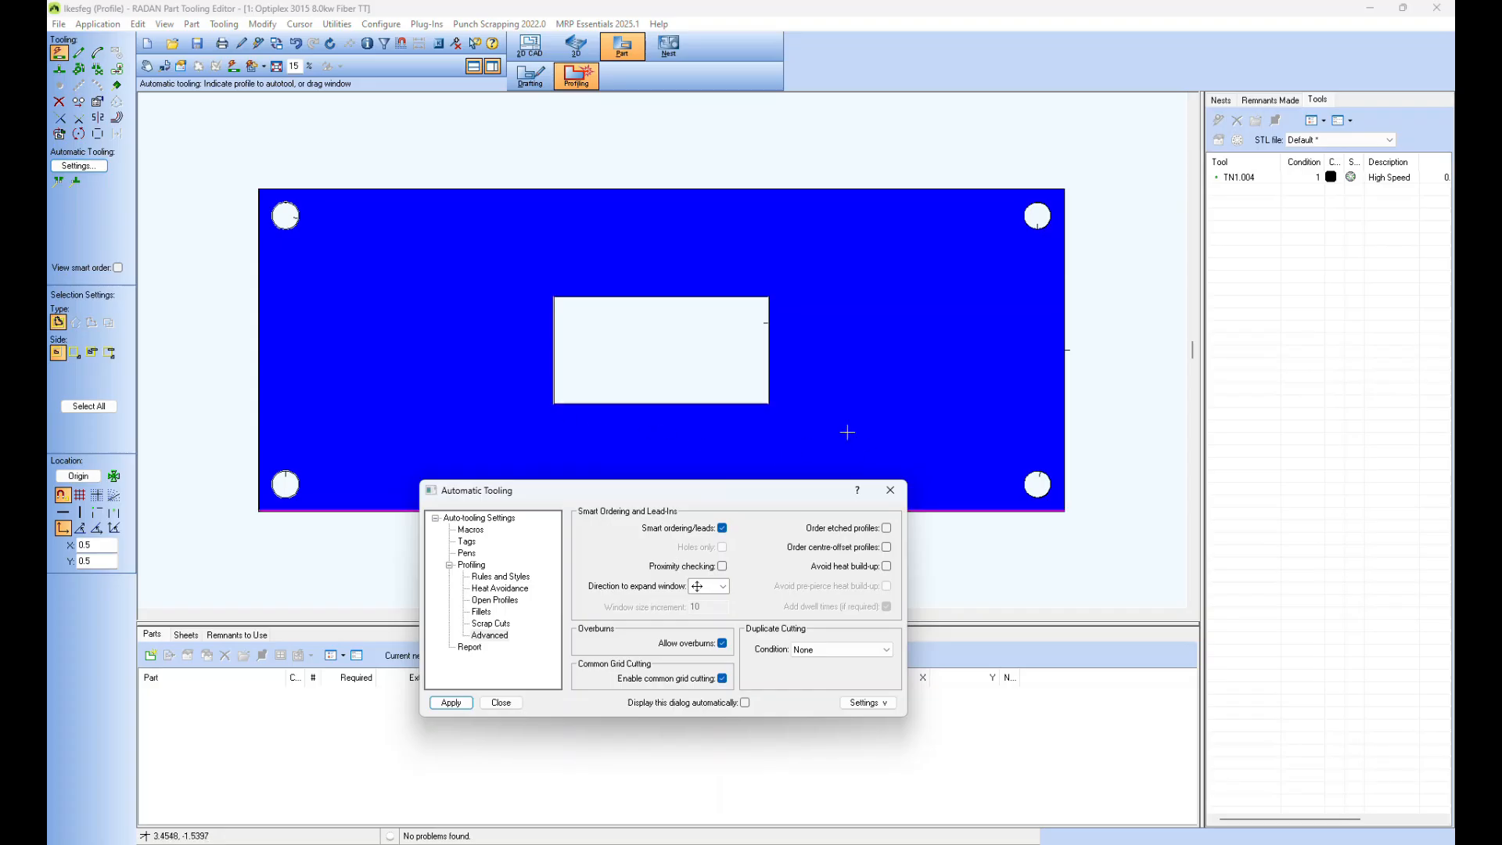
Step: Disable smart ordering/leads, reapply automatic tooling to the part, and close the settings
left_click_drag(772, 497, 786, 558)
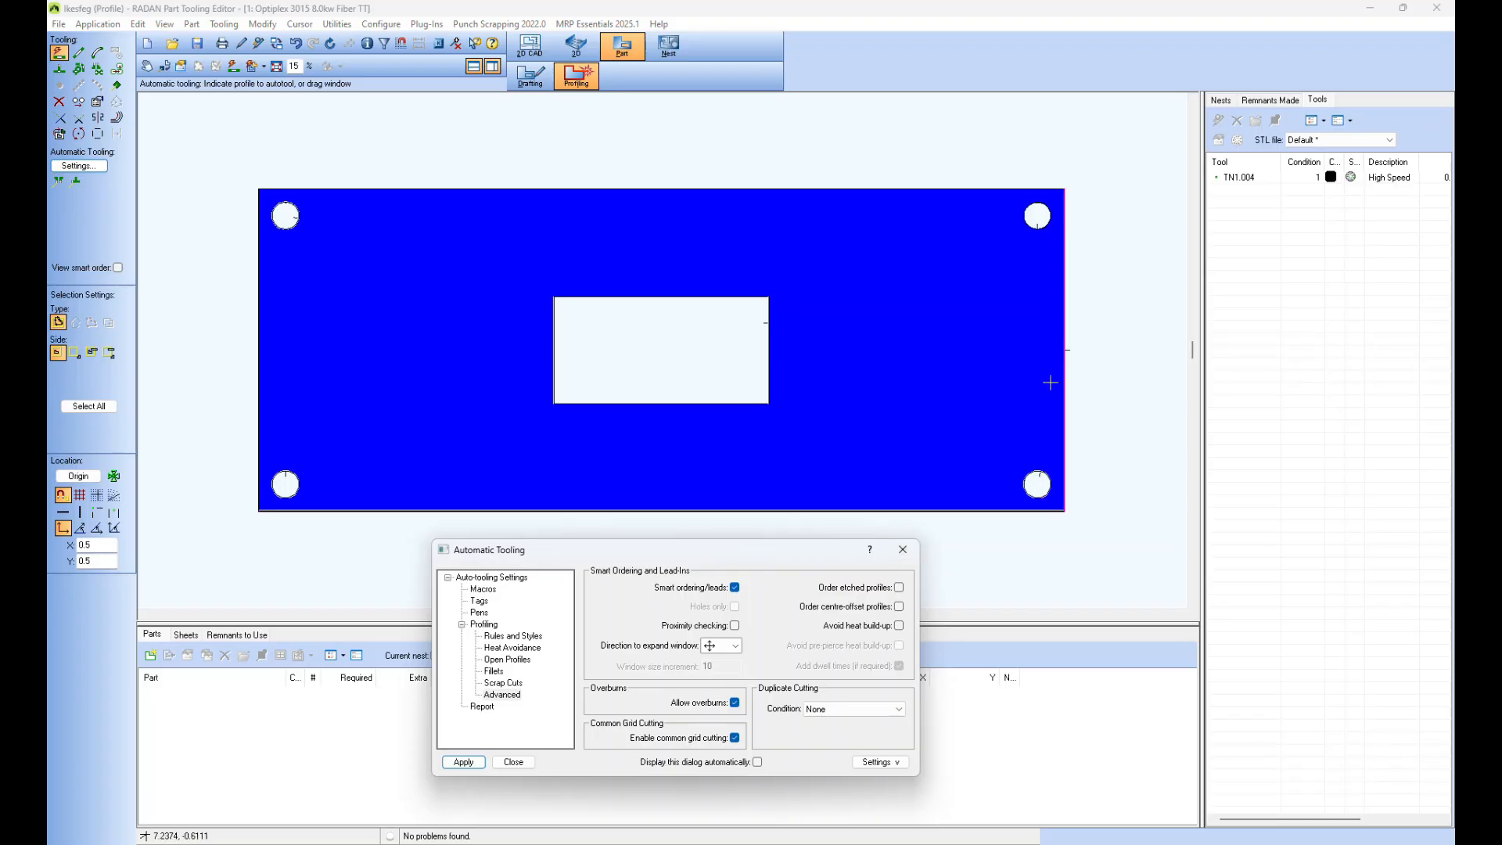
left_click_drag(746, 552, 747, 503)
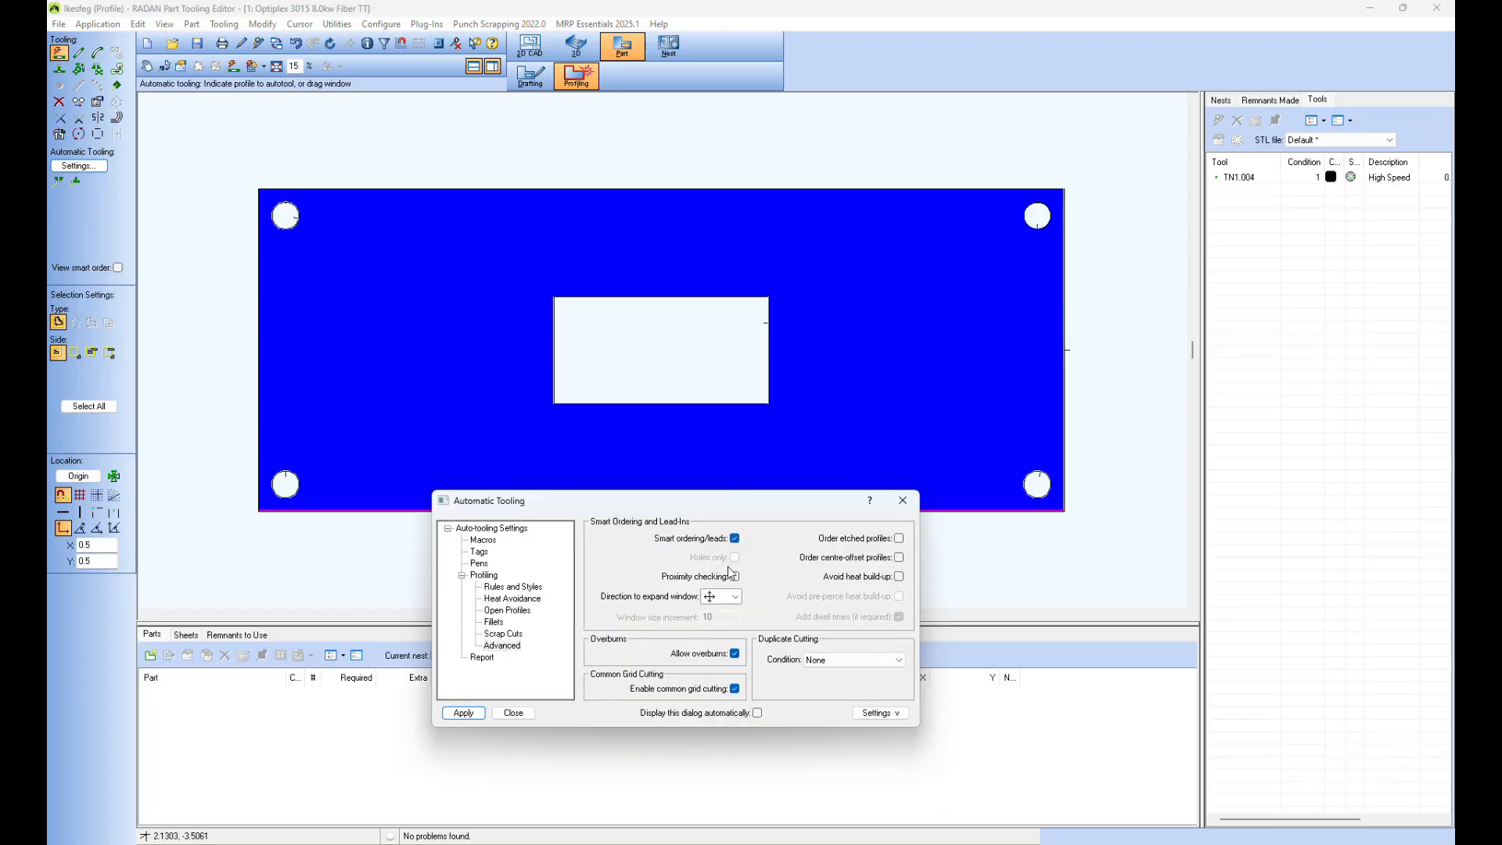
left_click(735, 538)
left_click(473, 714)
left_click_drag(726, 497, 1079, 571)
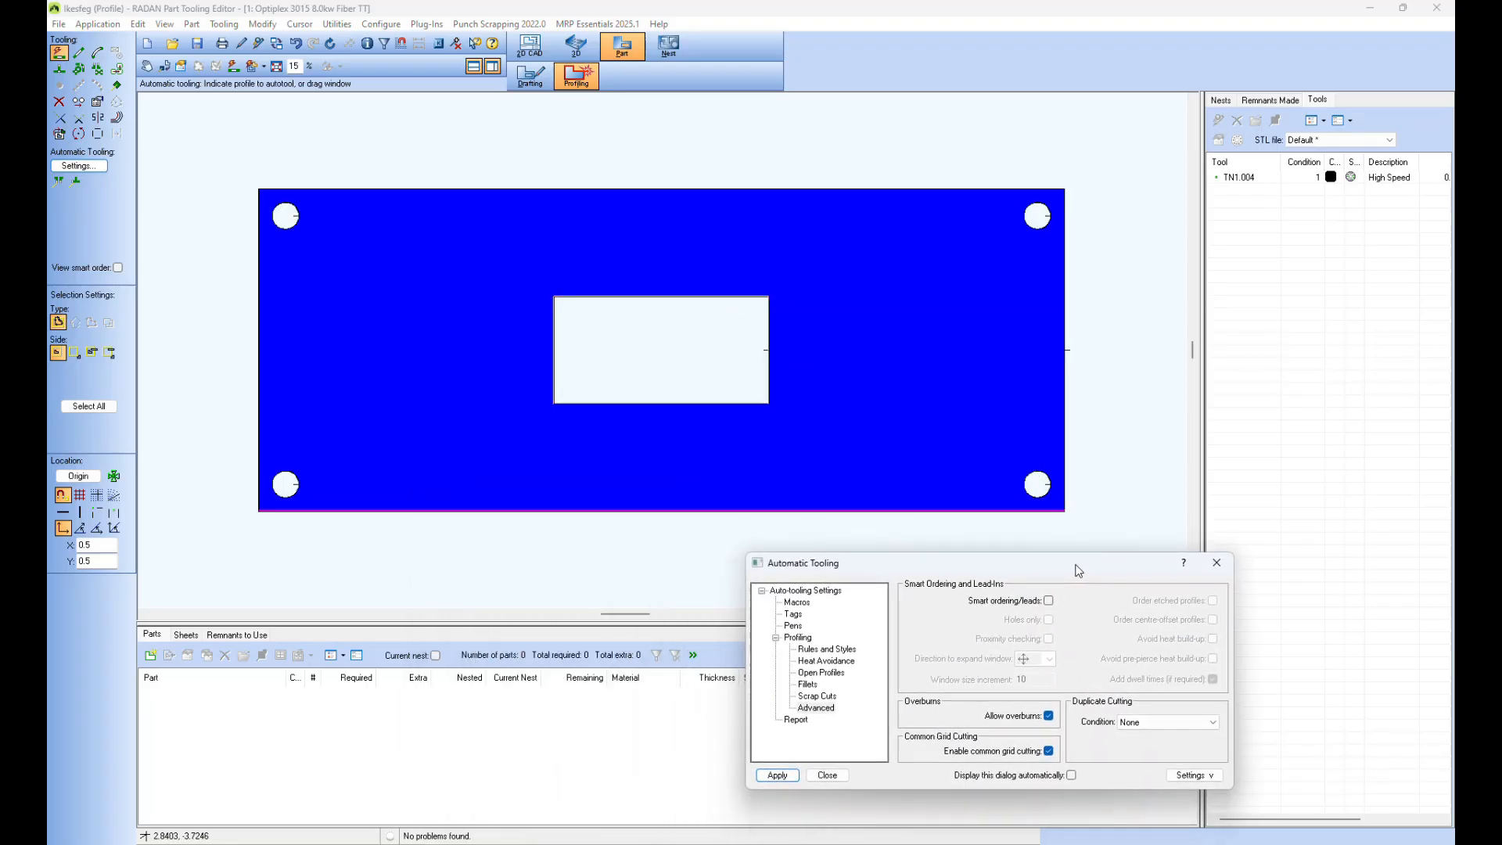
left_click(828, 775)
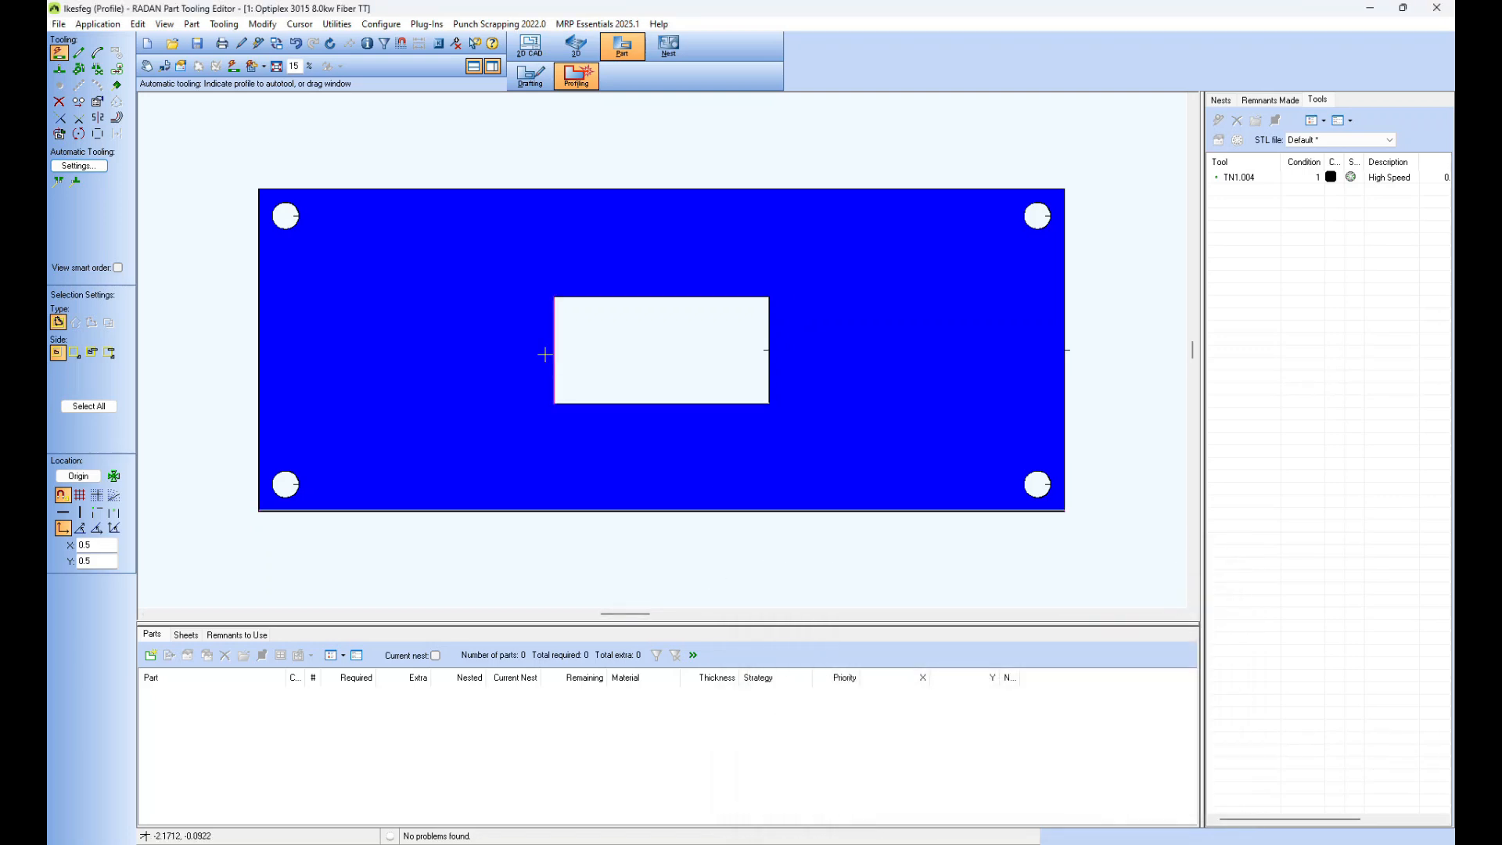
Step: Recall the ldatum symbol and place it on the lower edge of the rectangular cutout, near its left end
left_click(116, 85)
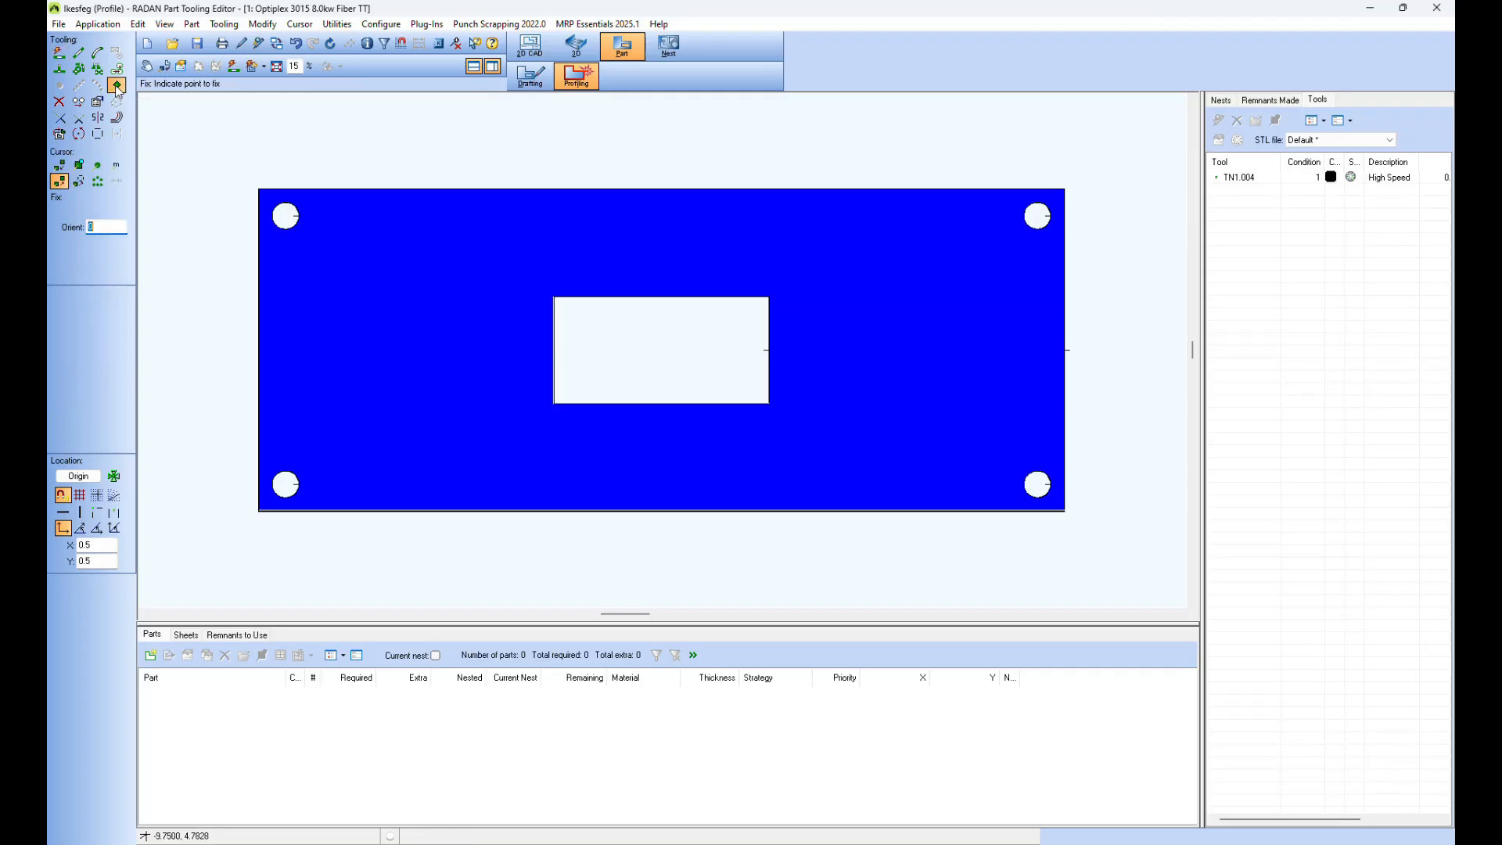
left_click(116, 172)
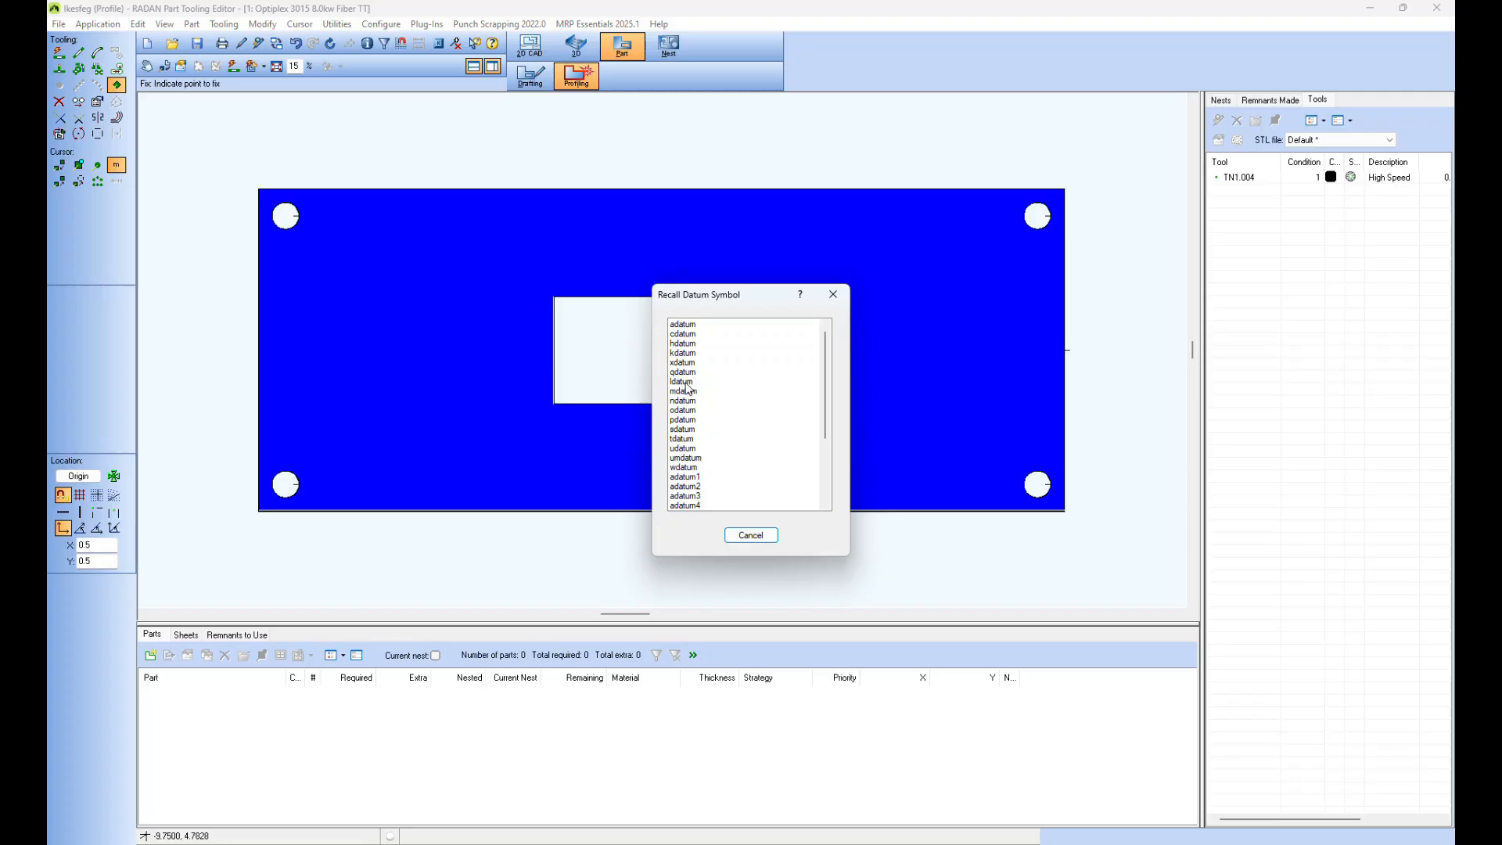
double_click(685, 383)
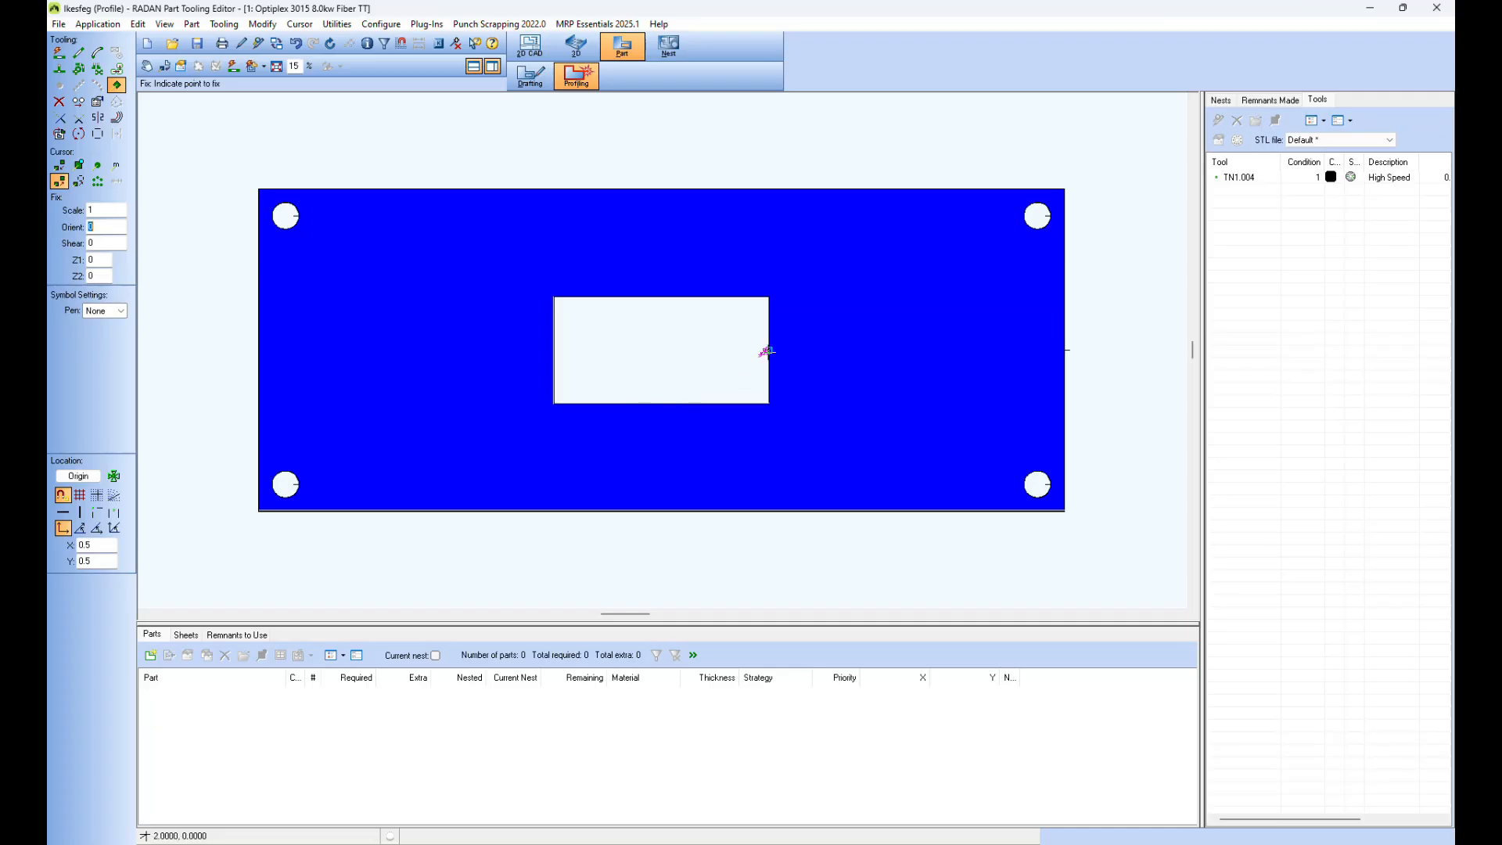
left_click(595, 398)
Step: Place another ldatum symbol on the lower-left edge of the plate's upper-left hole
scroll(281, 251, "up", 1)
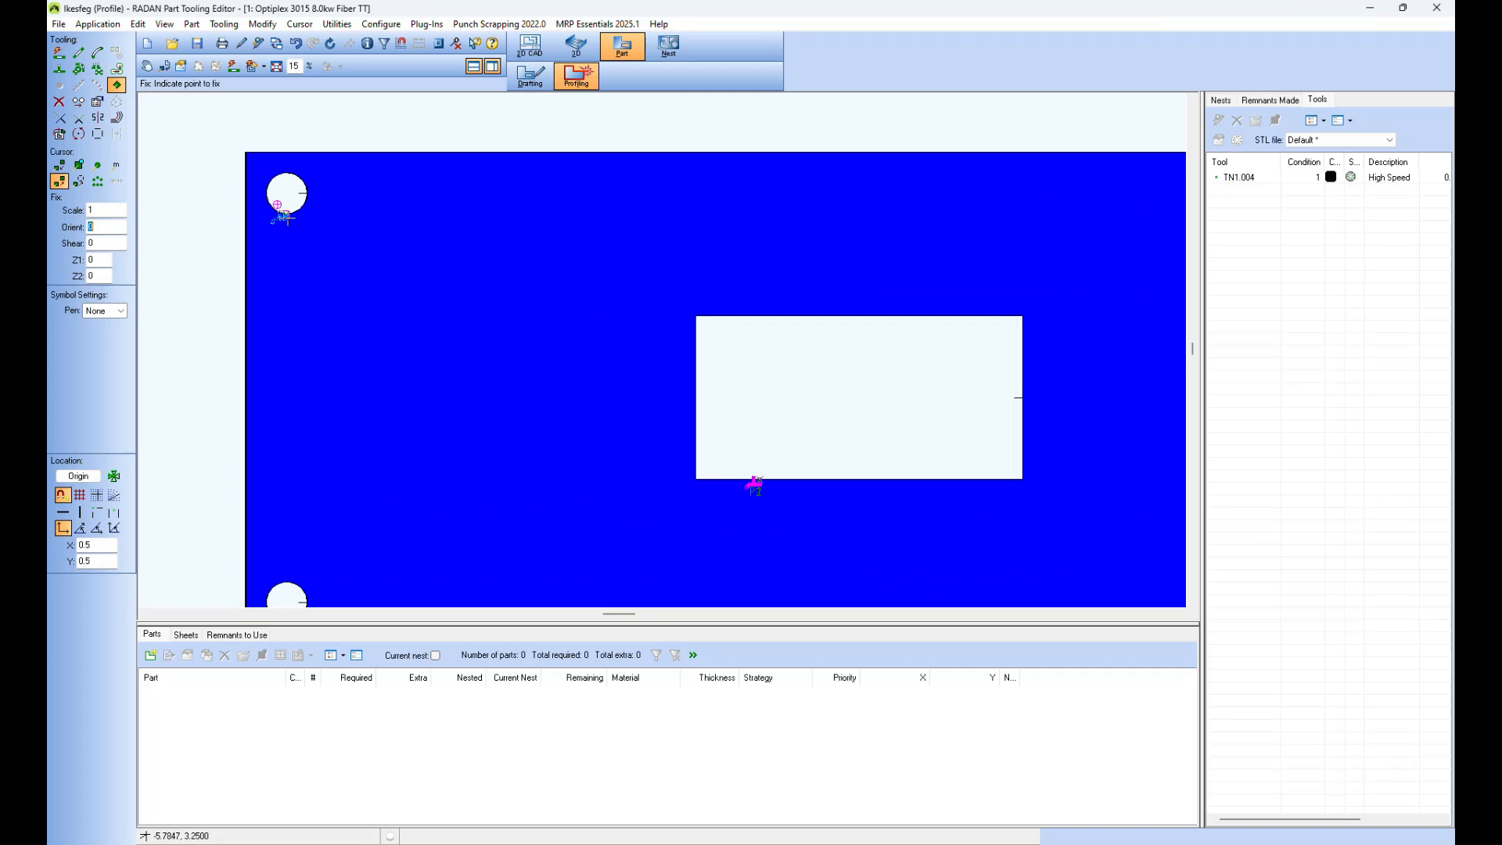
scroll(278, 207, "up", 3)
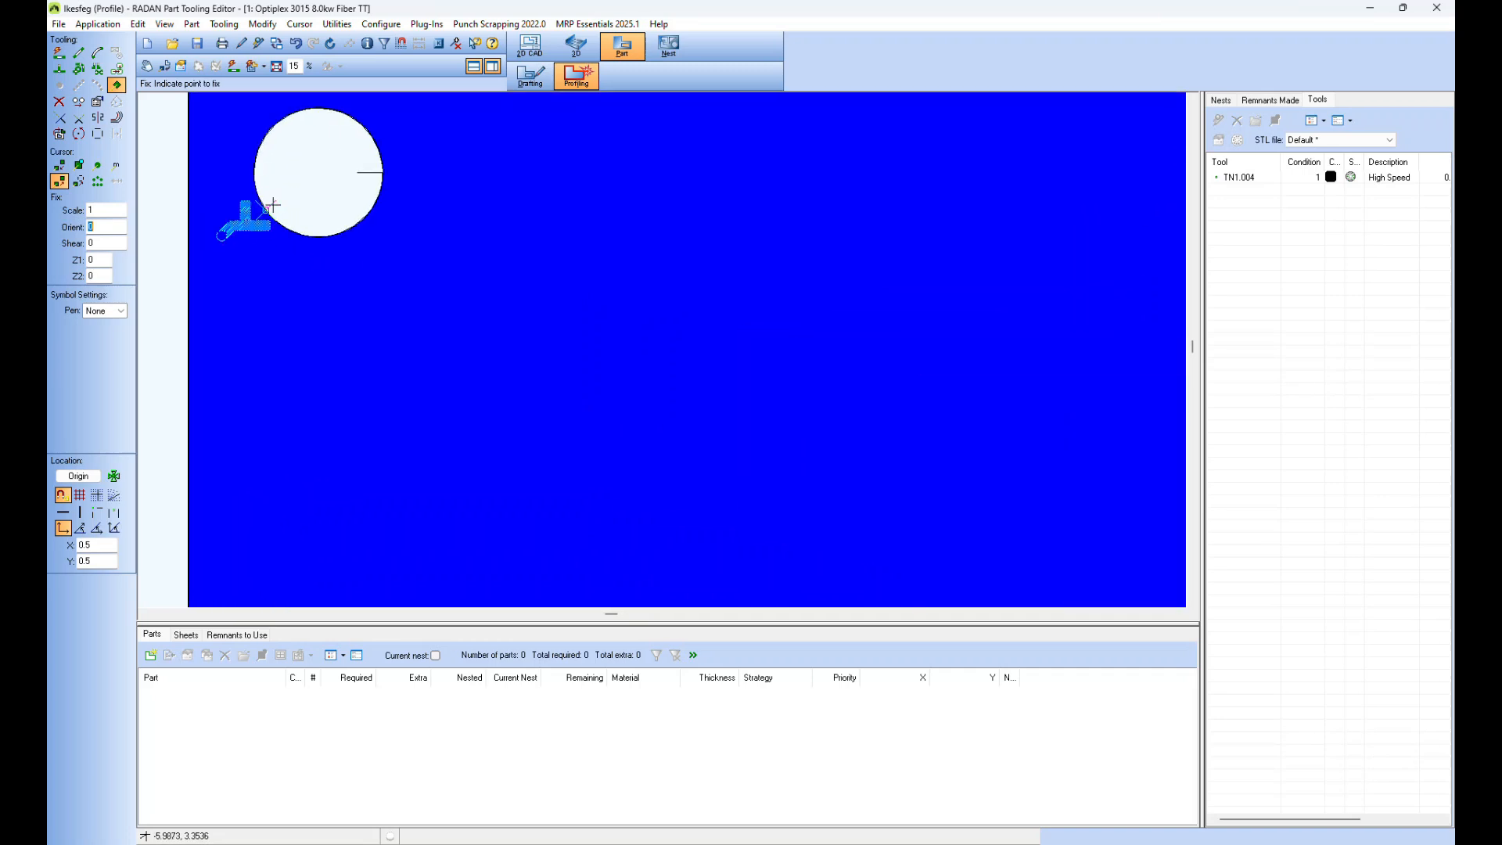
left_click(273, 205)
scroll(503, 368, "down", 4)
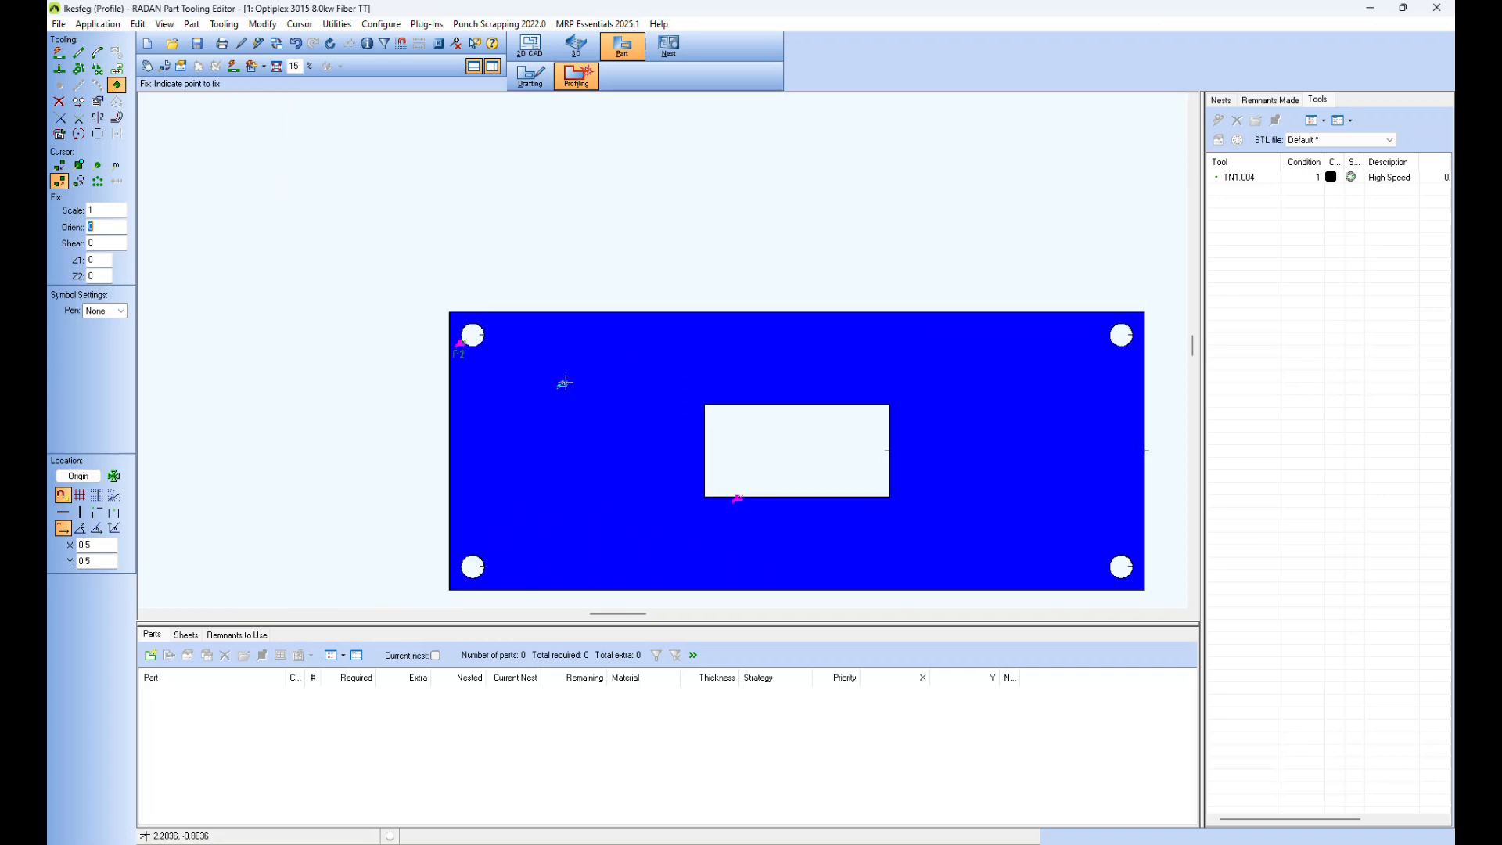
left_click(276, 67)
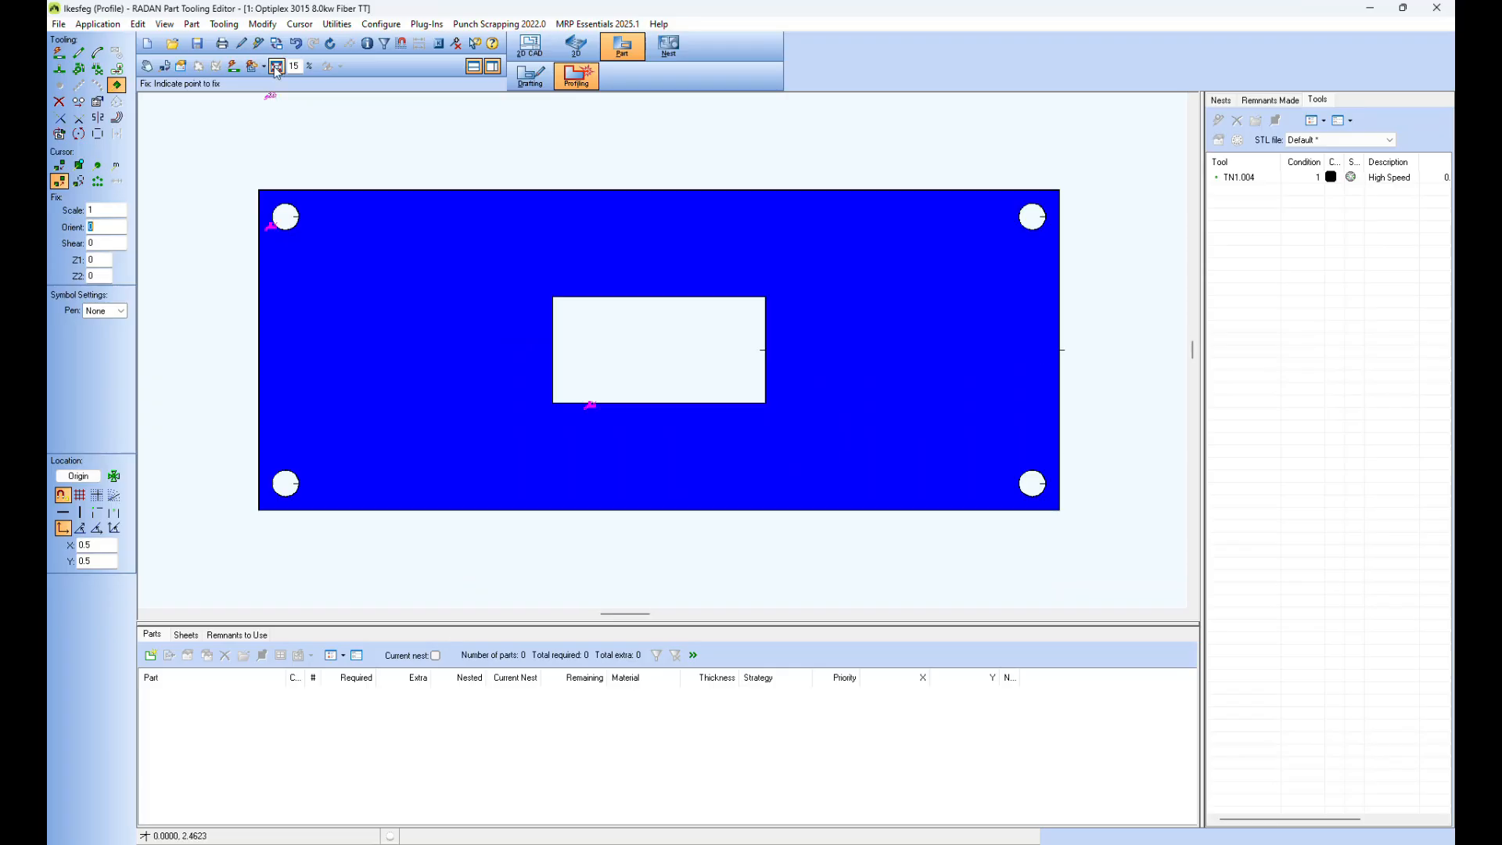
Step: Reapply automatic tooling so the lead-ins use the placed datum symbols, and close the settings
left_click(59, 53)
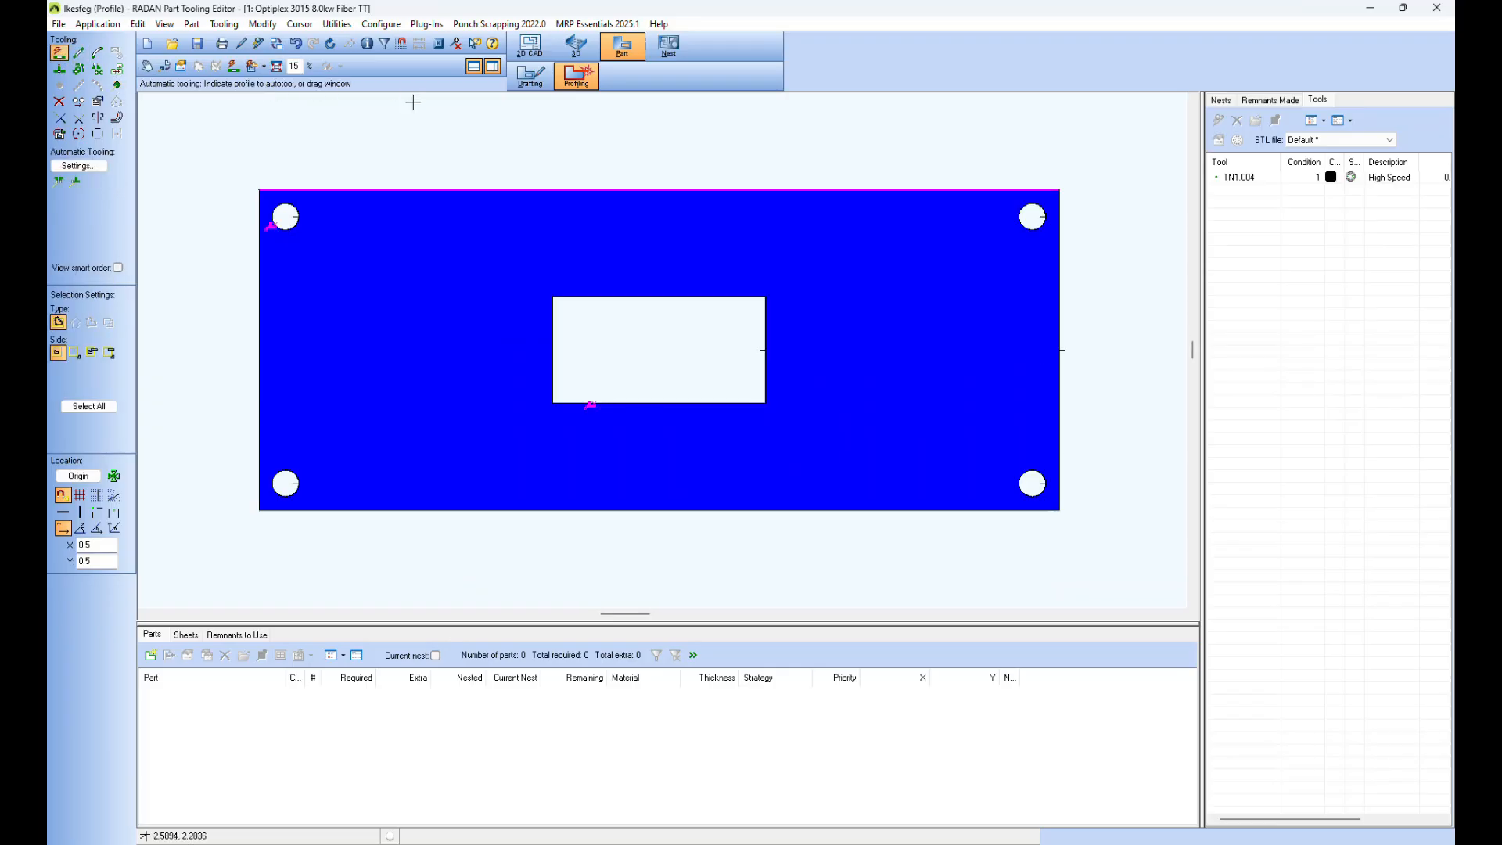
left_click(100, 166)
left_click(777, 774)
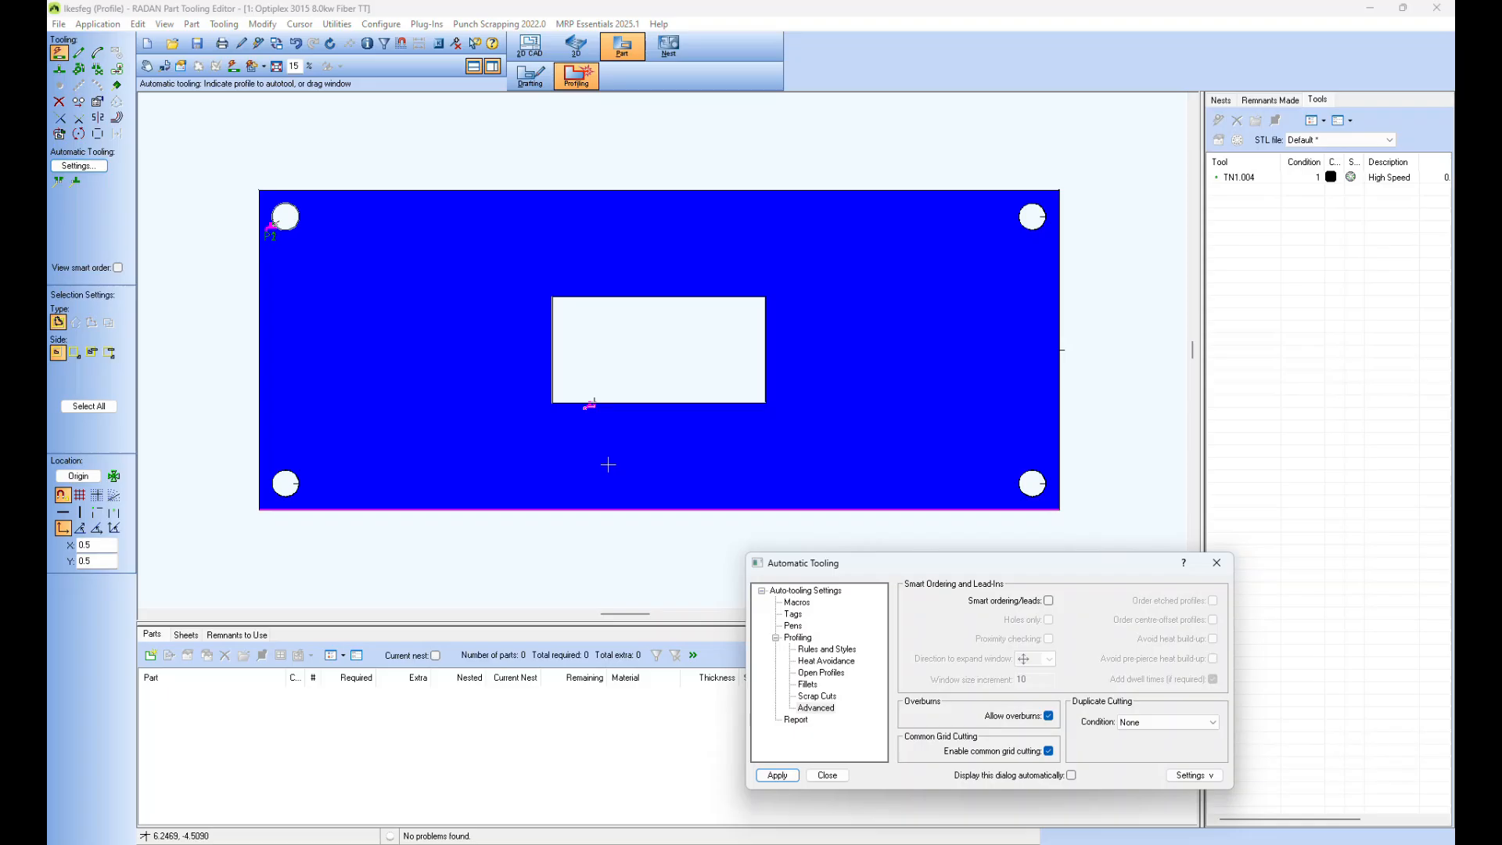
left_click_drag(902, 564, 881, 518)
left_click(808, 728)
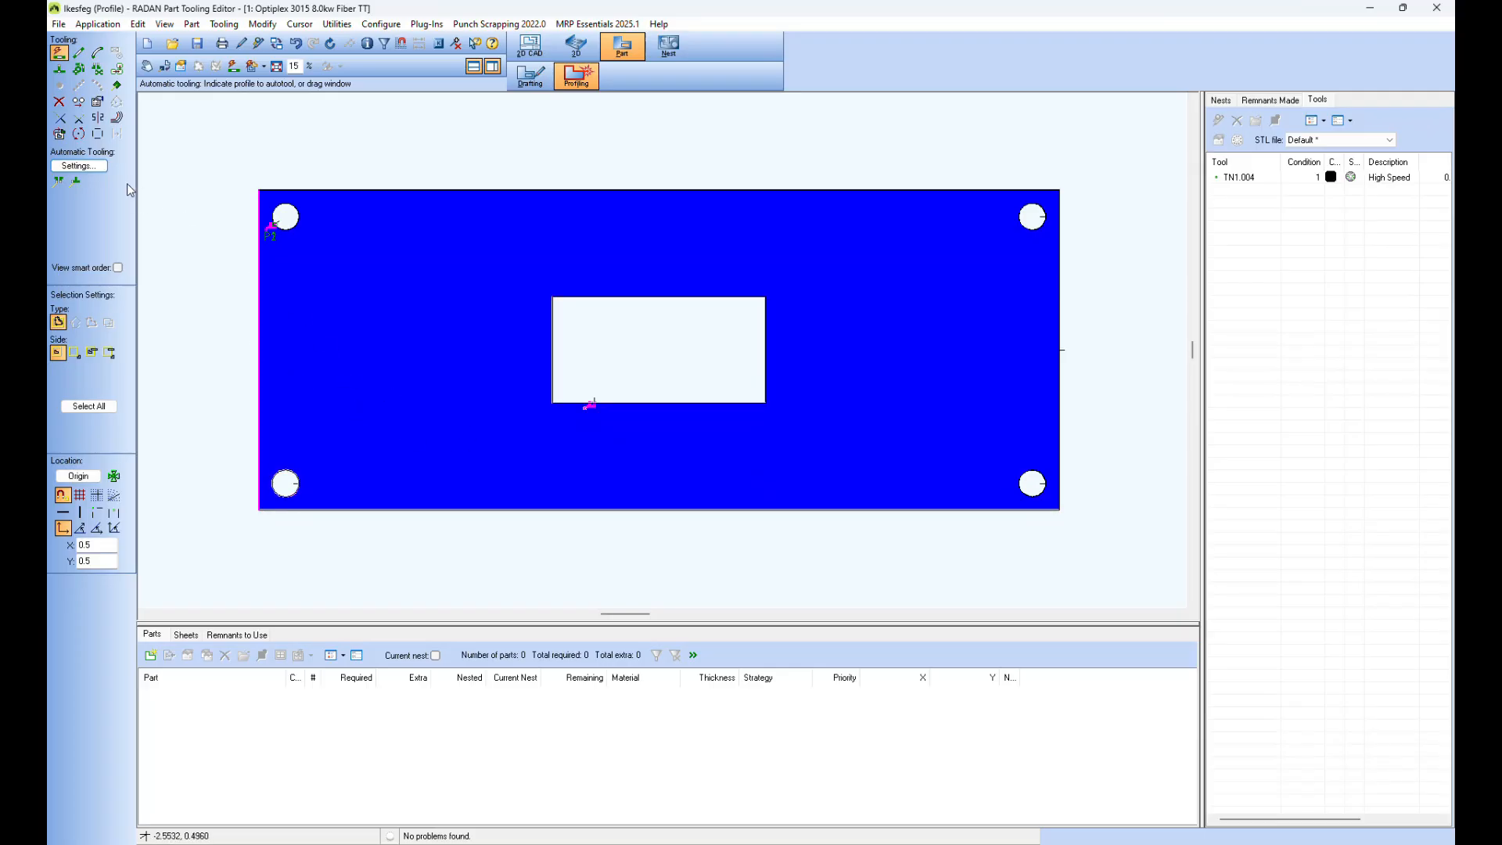
Step: Auto-tool the plate's lower-left hole as a single profile, trying several start positions and finishing with the lead-in at the hole's bottom
left_click(58, 72)
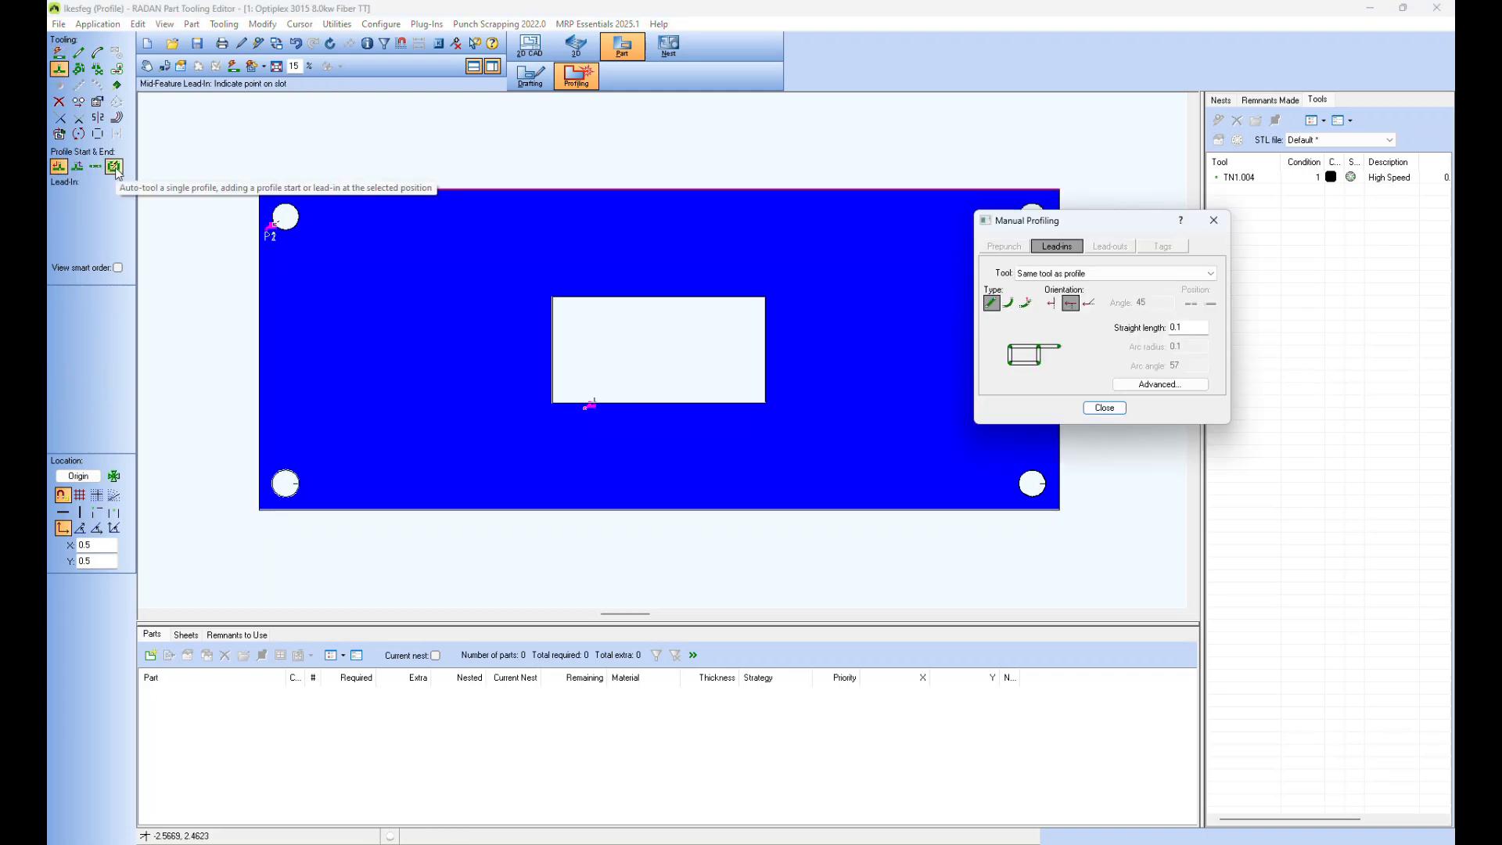
left_click(114, 166)
left_click(298, 483)
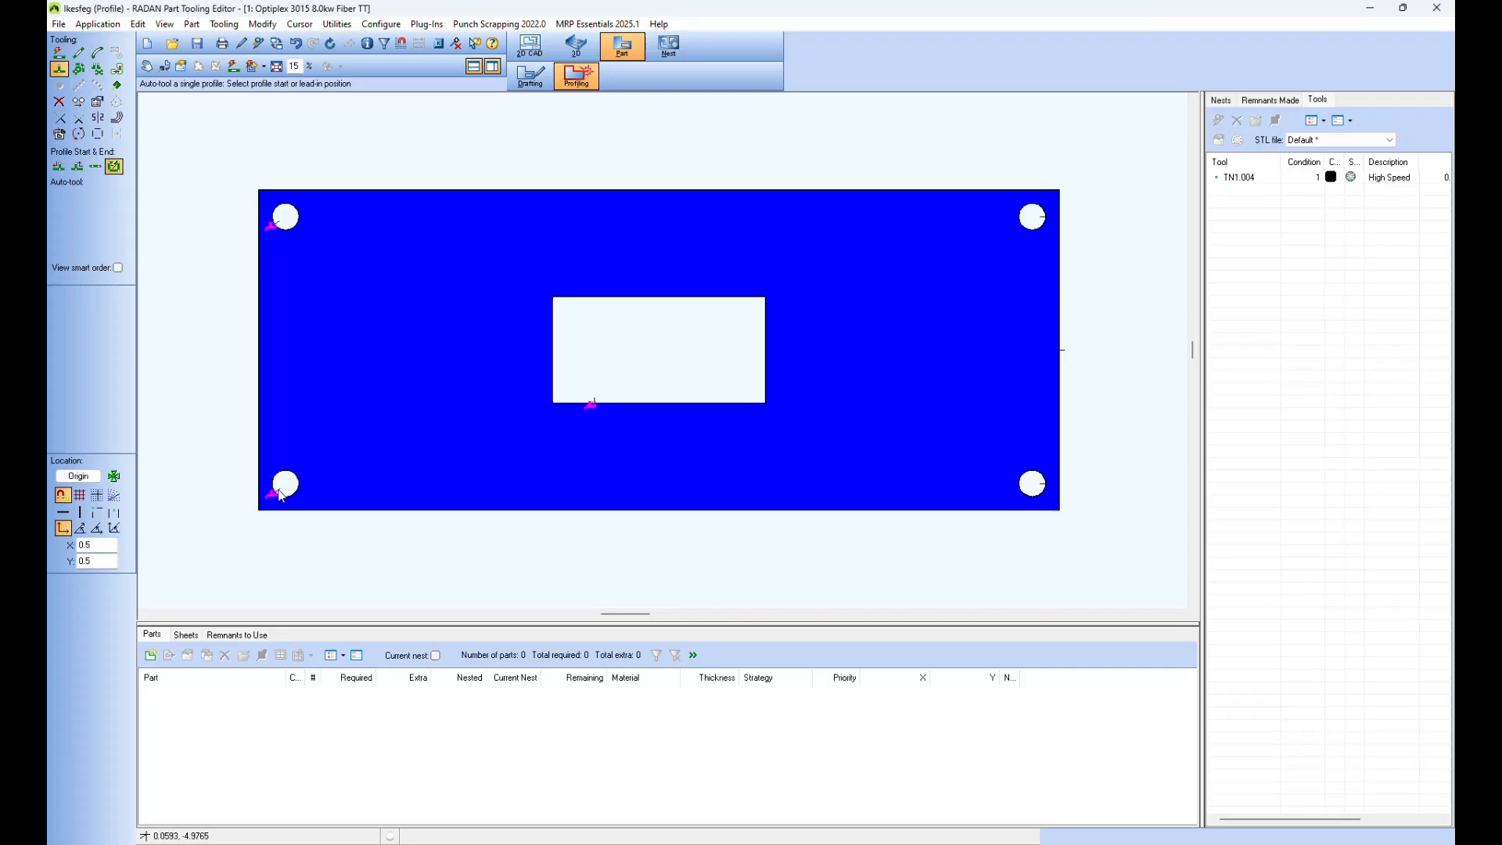
left_click(272, 480)
left_click(287, 494)
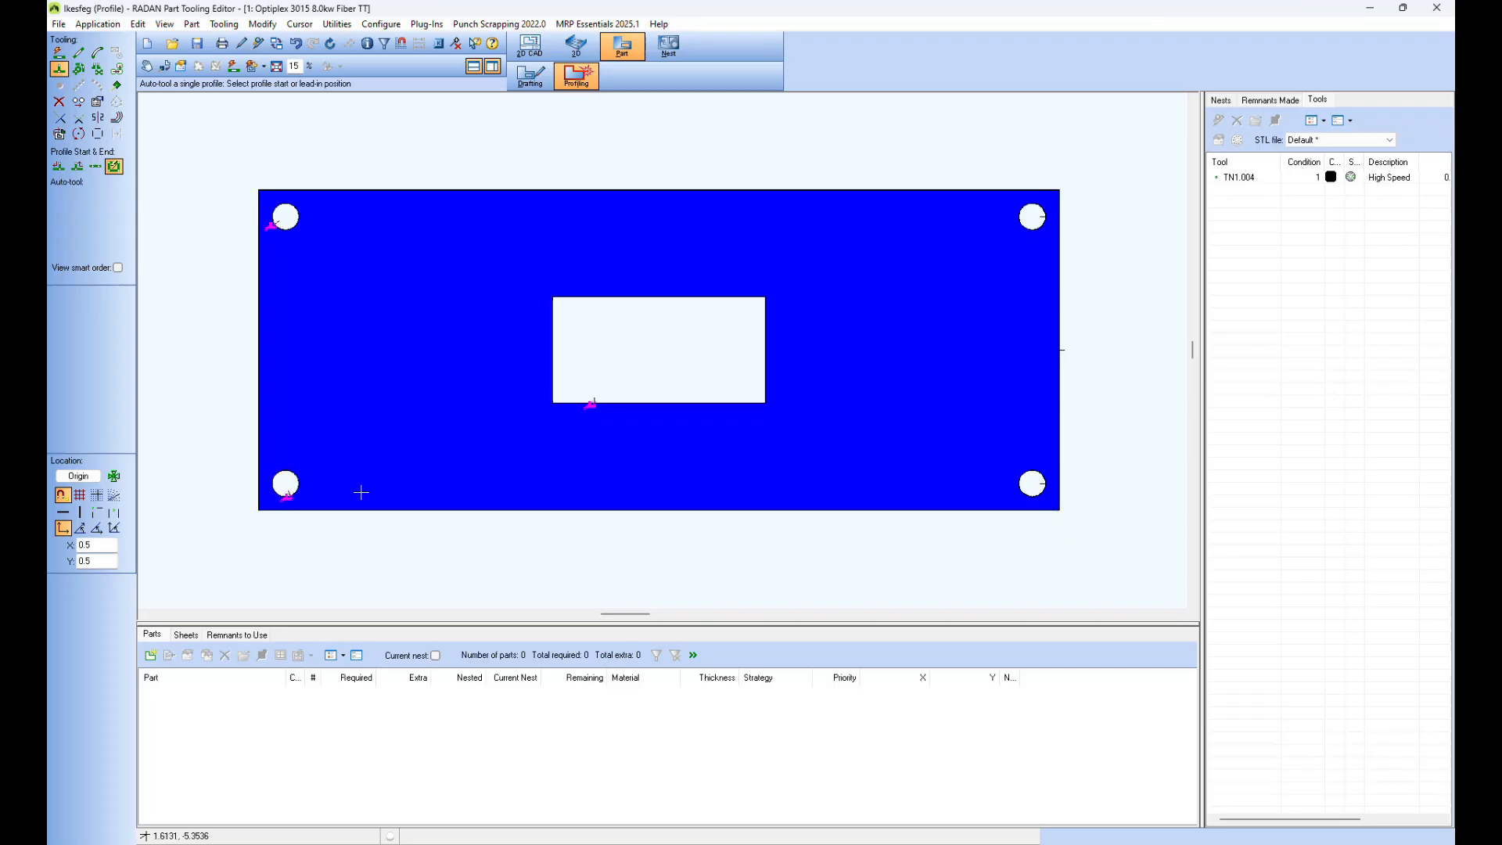
Step: Auto-tool the rectangular cutout at several start positions along its edges, finishing with the lead-in near the middle of its left edge
left_click(615, 405)
left_click(671, 402)
left_click(637, 404)
left_click(558, 363)
left_click(617, 292)
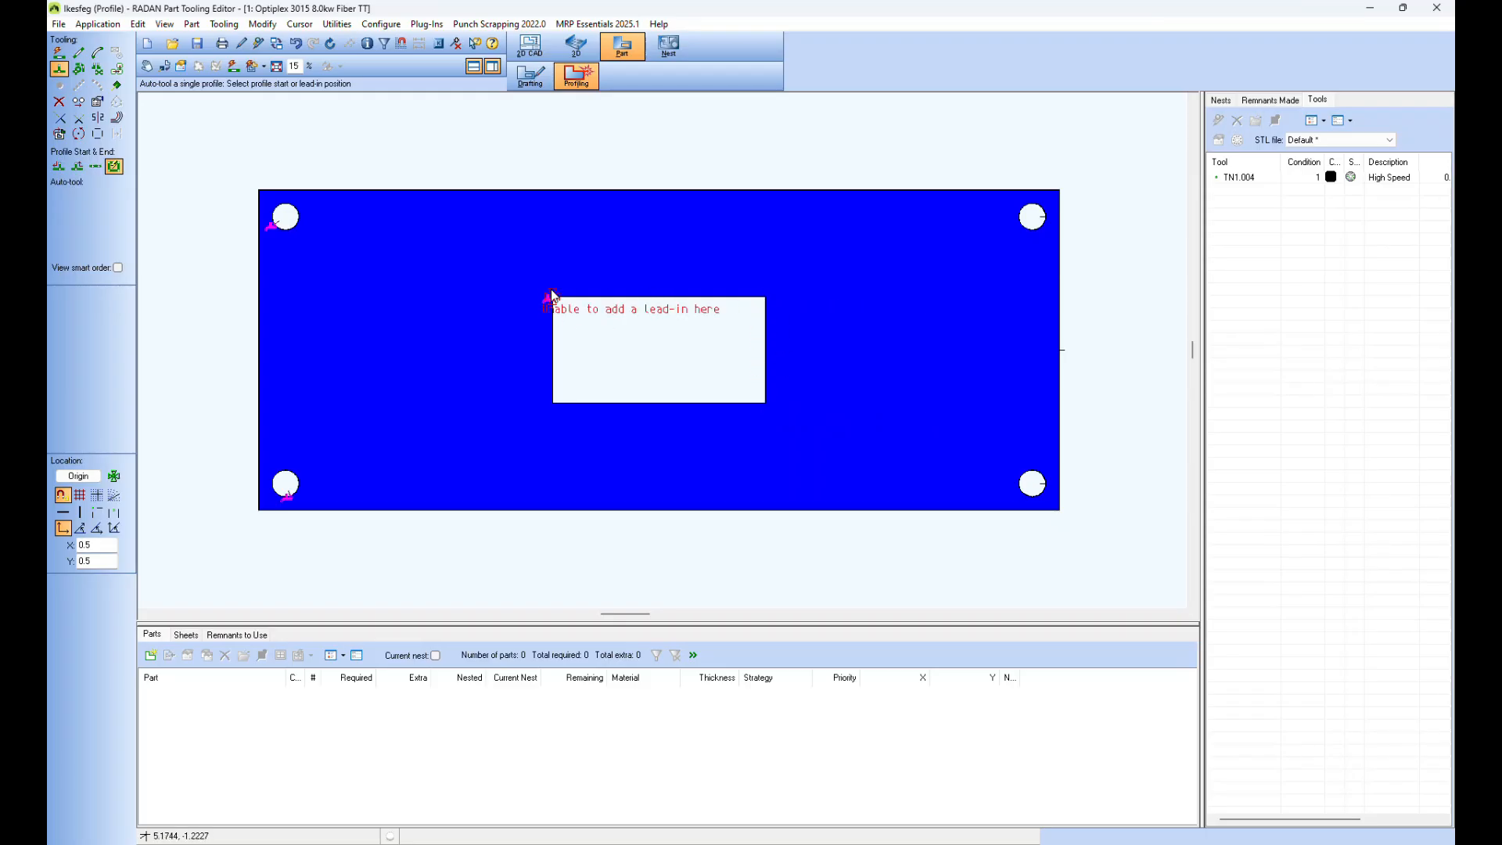
left_click(548, 341)
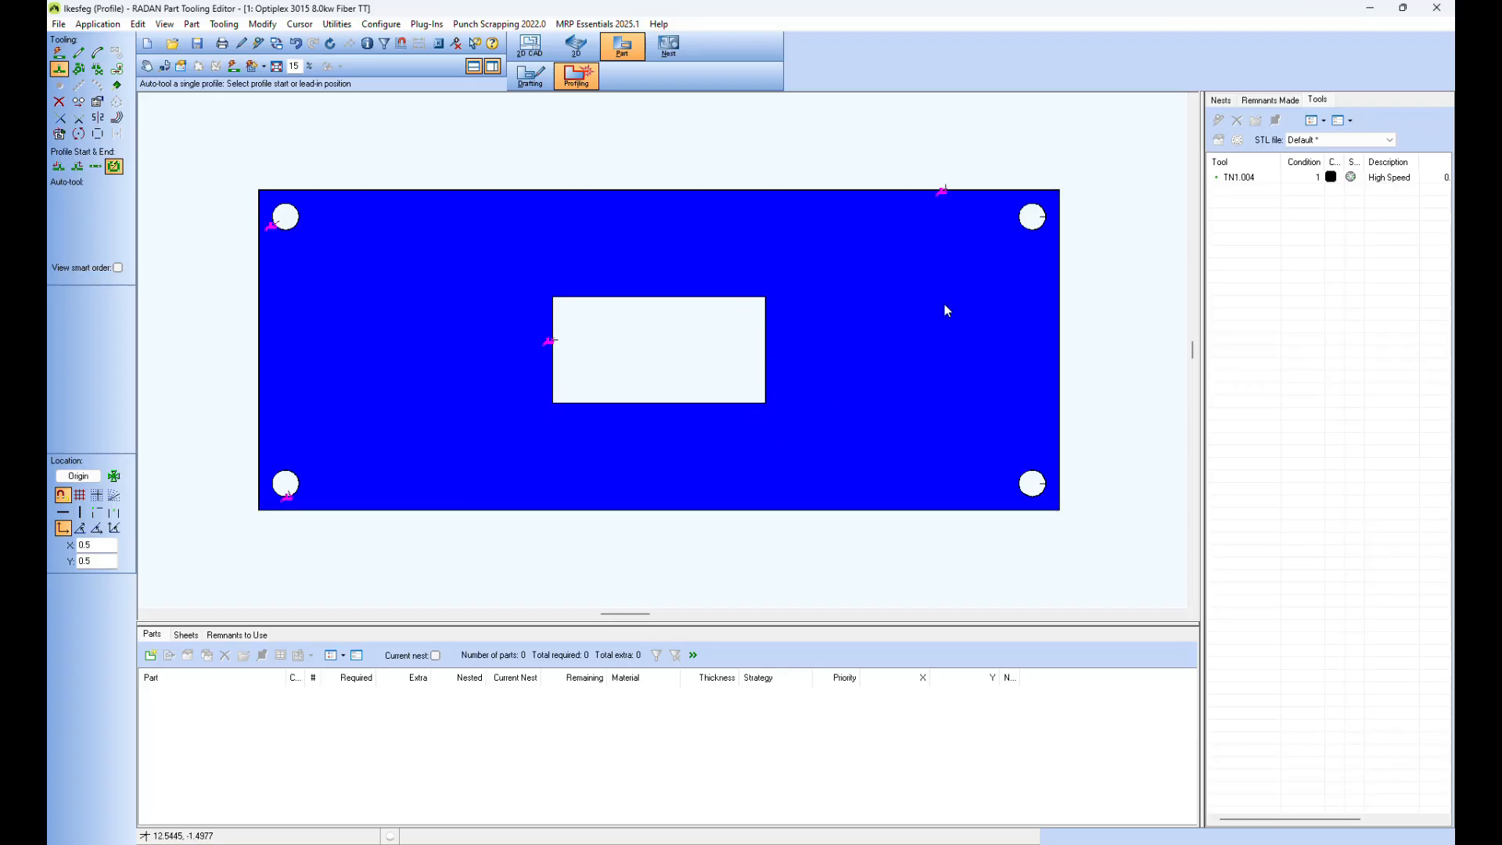
Step: Auto-tool the two right-hand holes, starting the upper one at its bottom edge and the lower one at its left edge
left_click(1041, 234)
left_click(1019, 479)
left_click(59, 52)
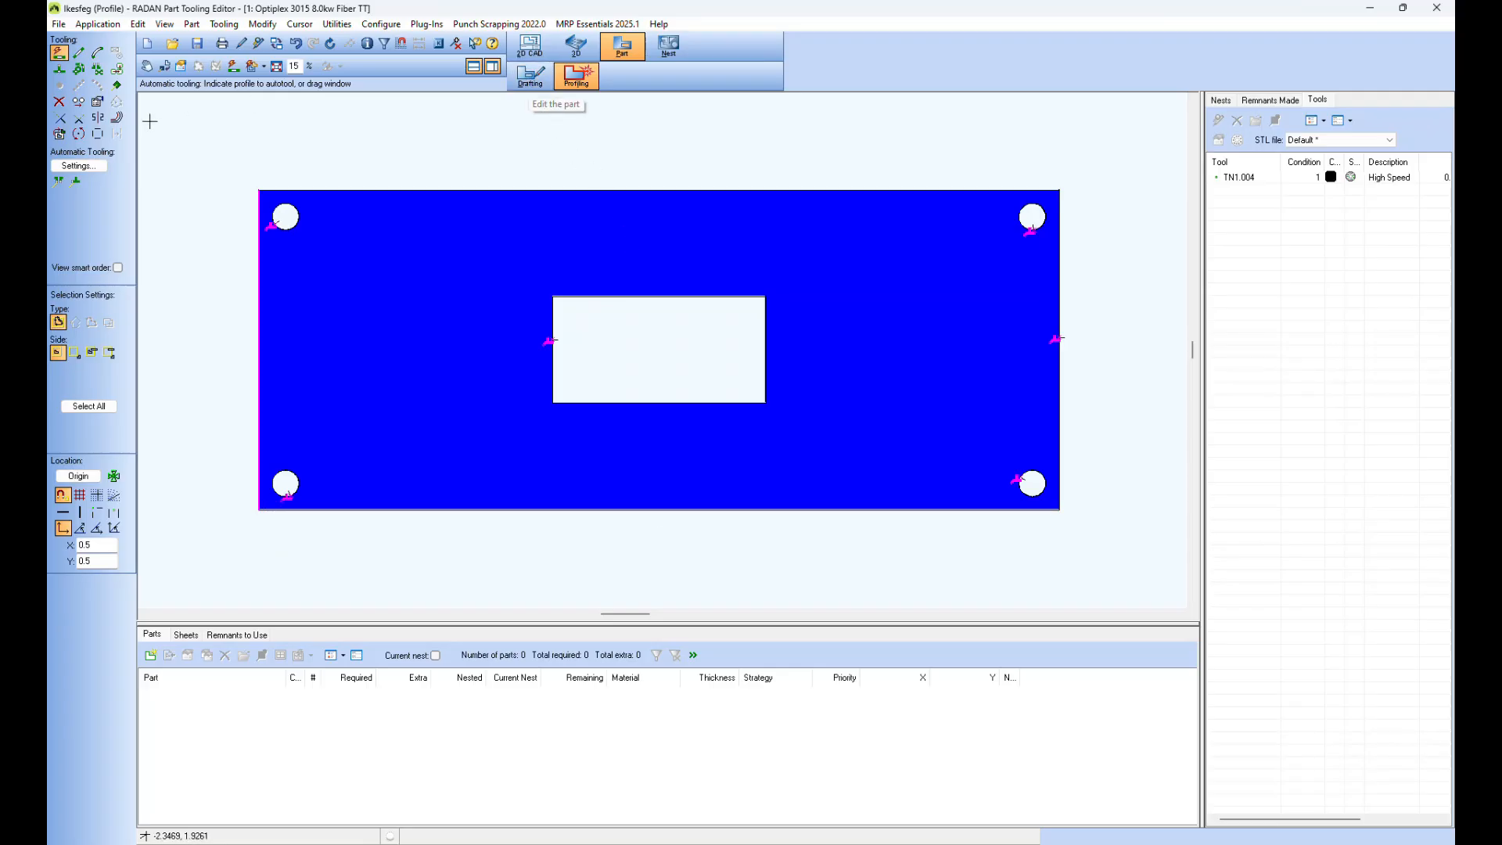
Step: Delete all tooling and automatic tooling datum symbols from the plate, and reapply automatic tooling to the whole part
left_click(58, 101)
left_click_drag(232, 154, 1120, 548)
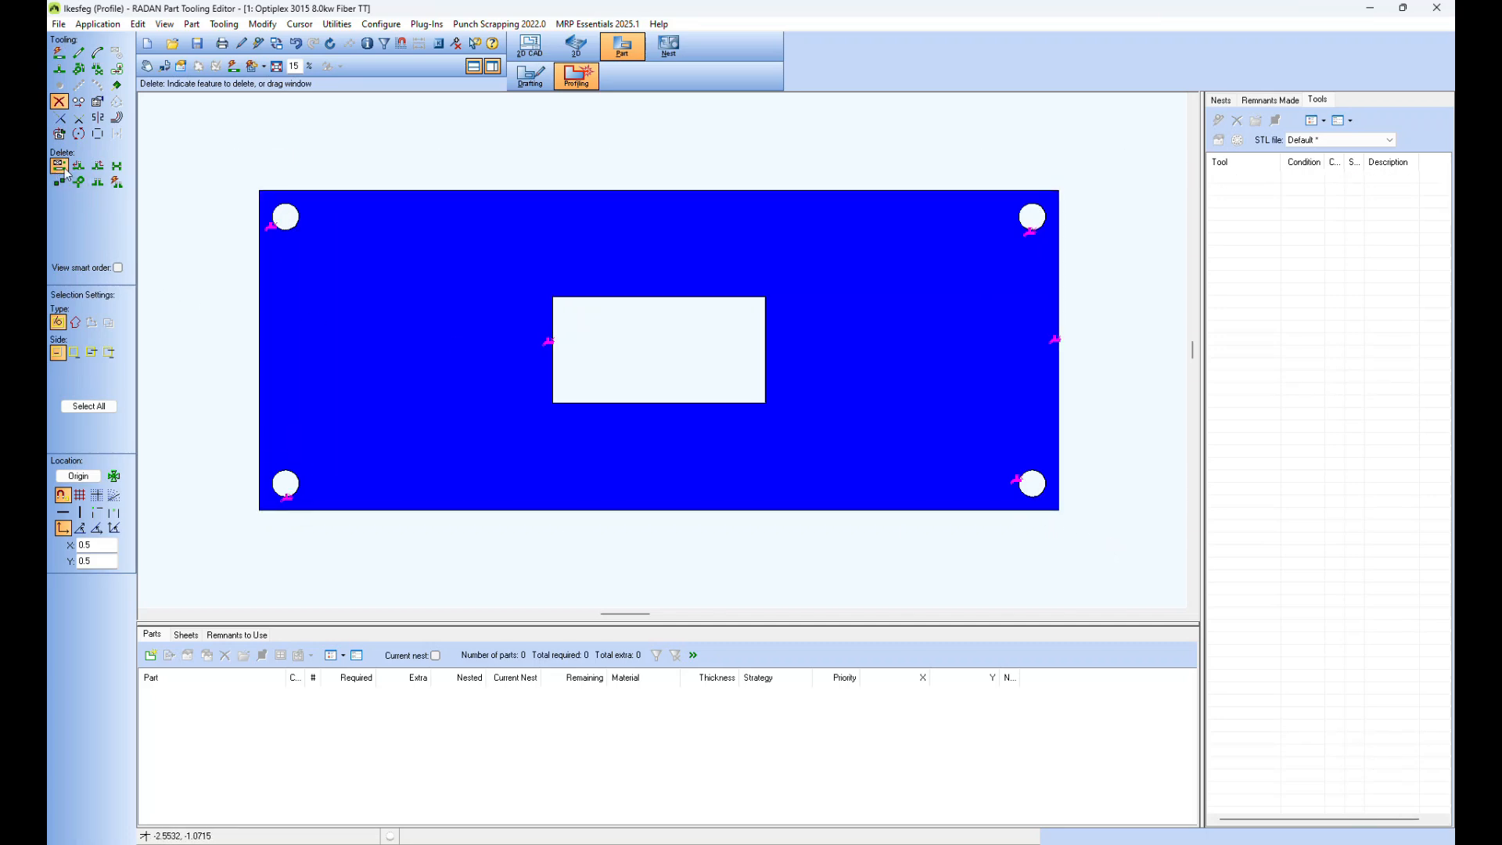
left_click(117, 182)
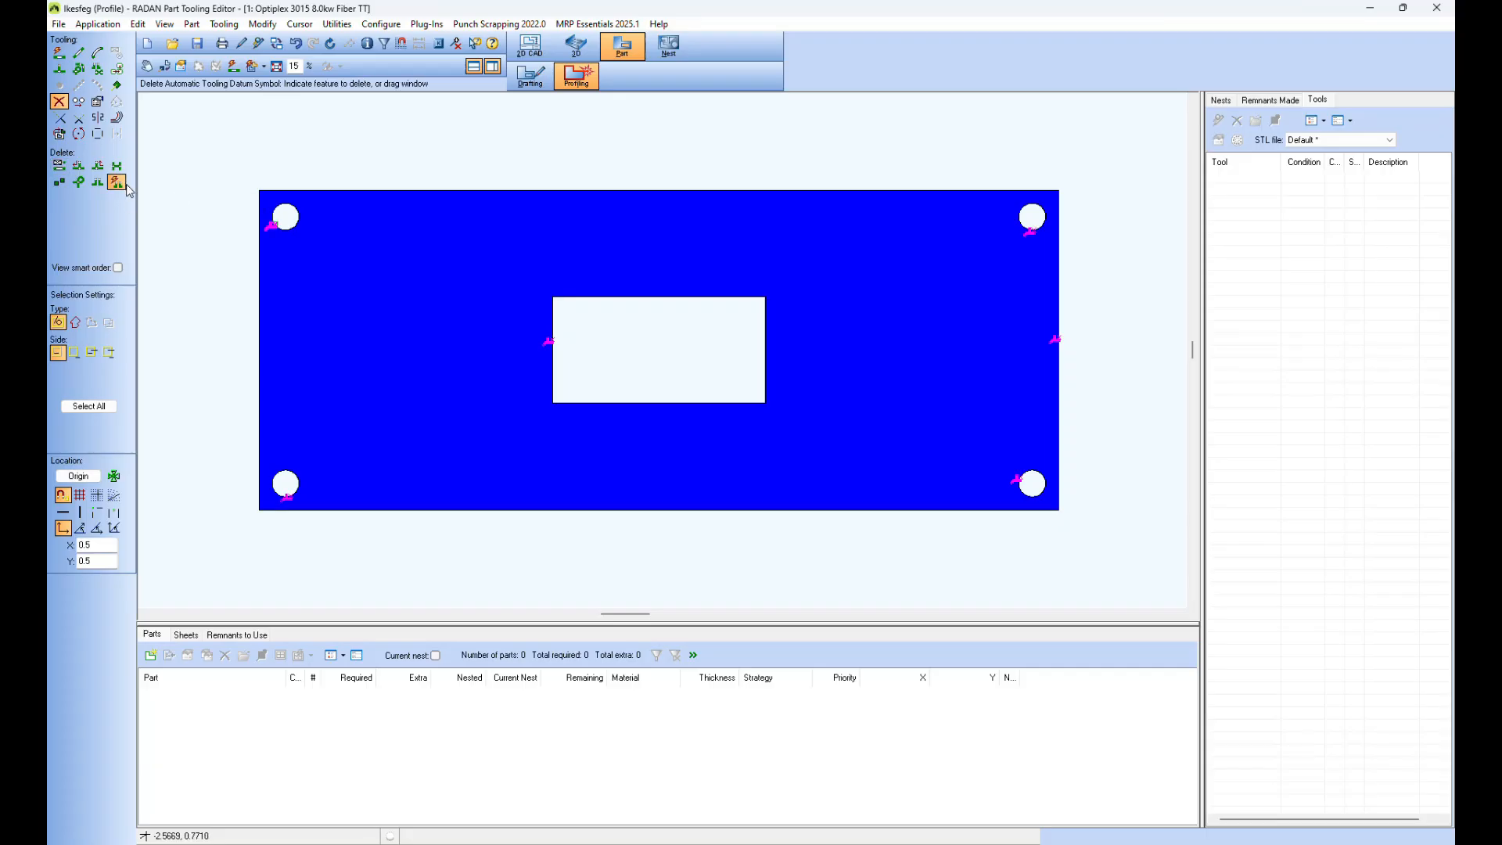
left_click_drag(230, 169, 1103, 534)
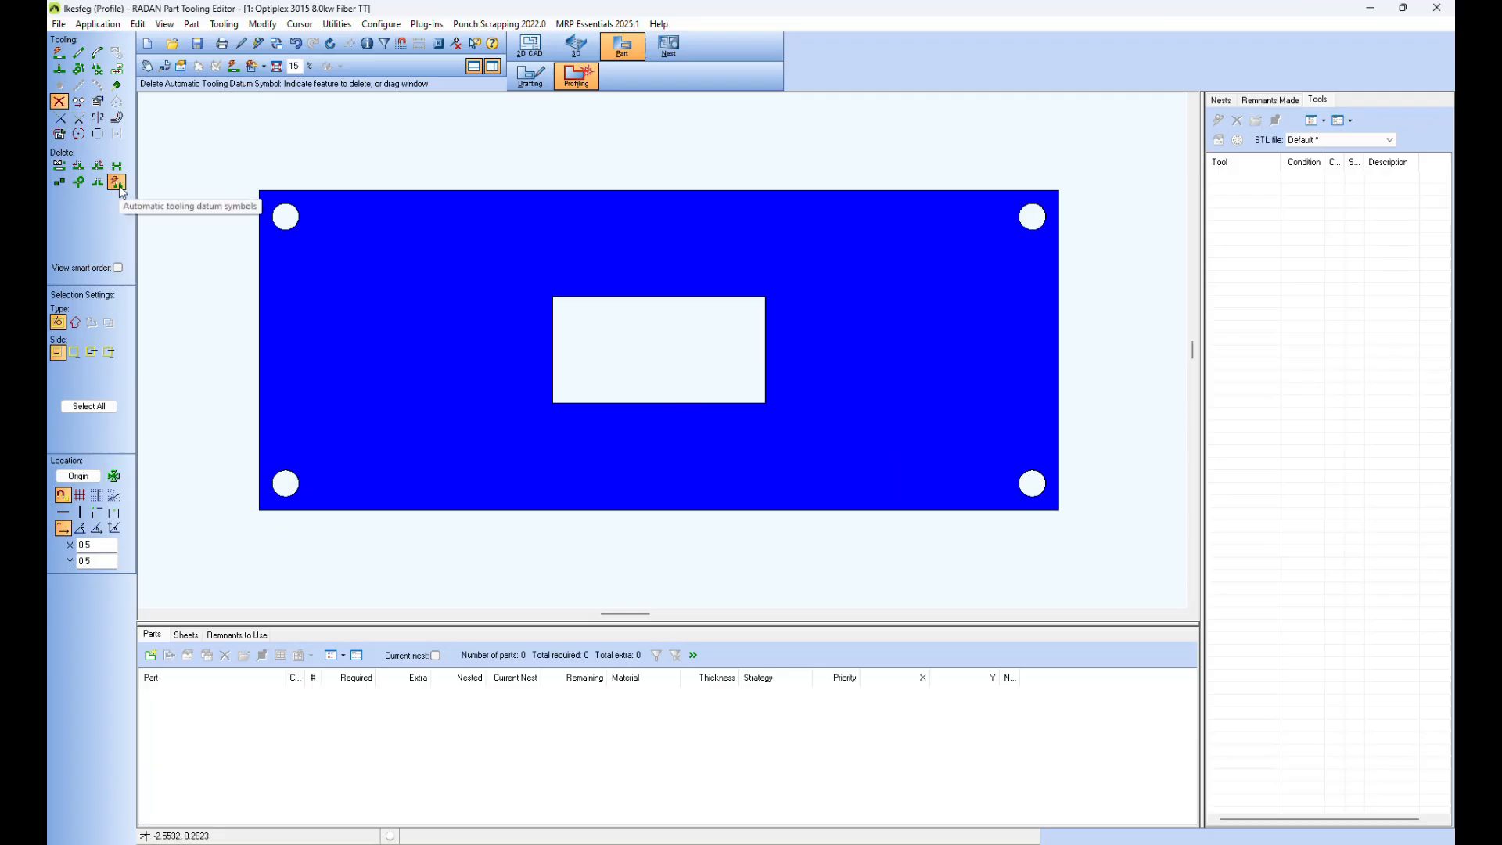
left_click(235, 67)
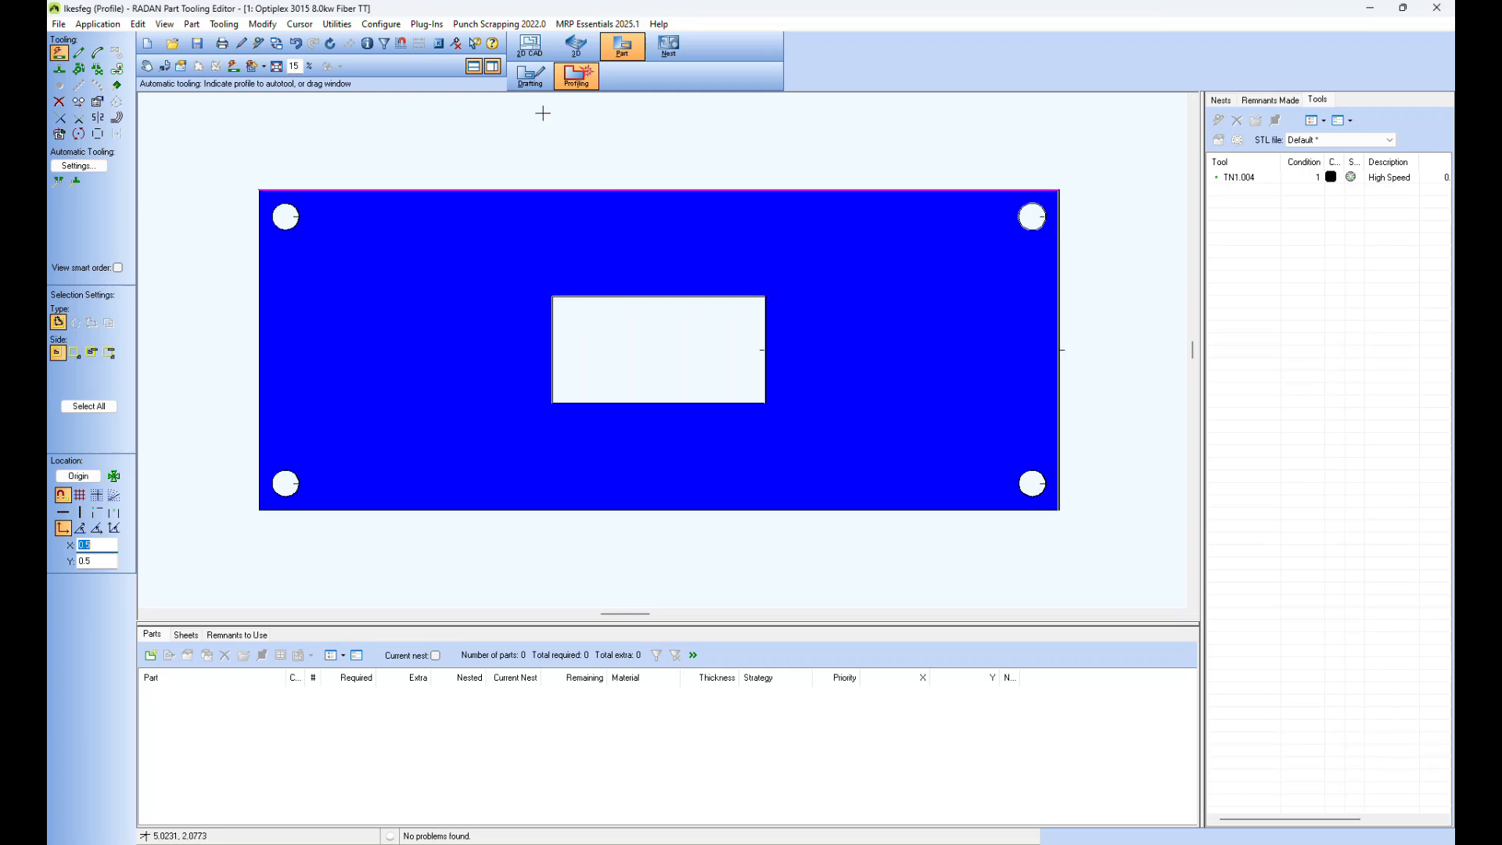
Step: Recall the ldatum symbol in drafting and place it on the lower part of the plate's left outer edge
left_click(531, 76)
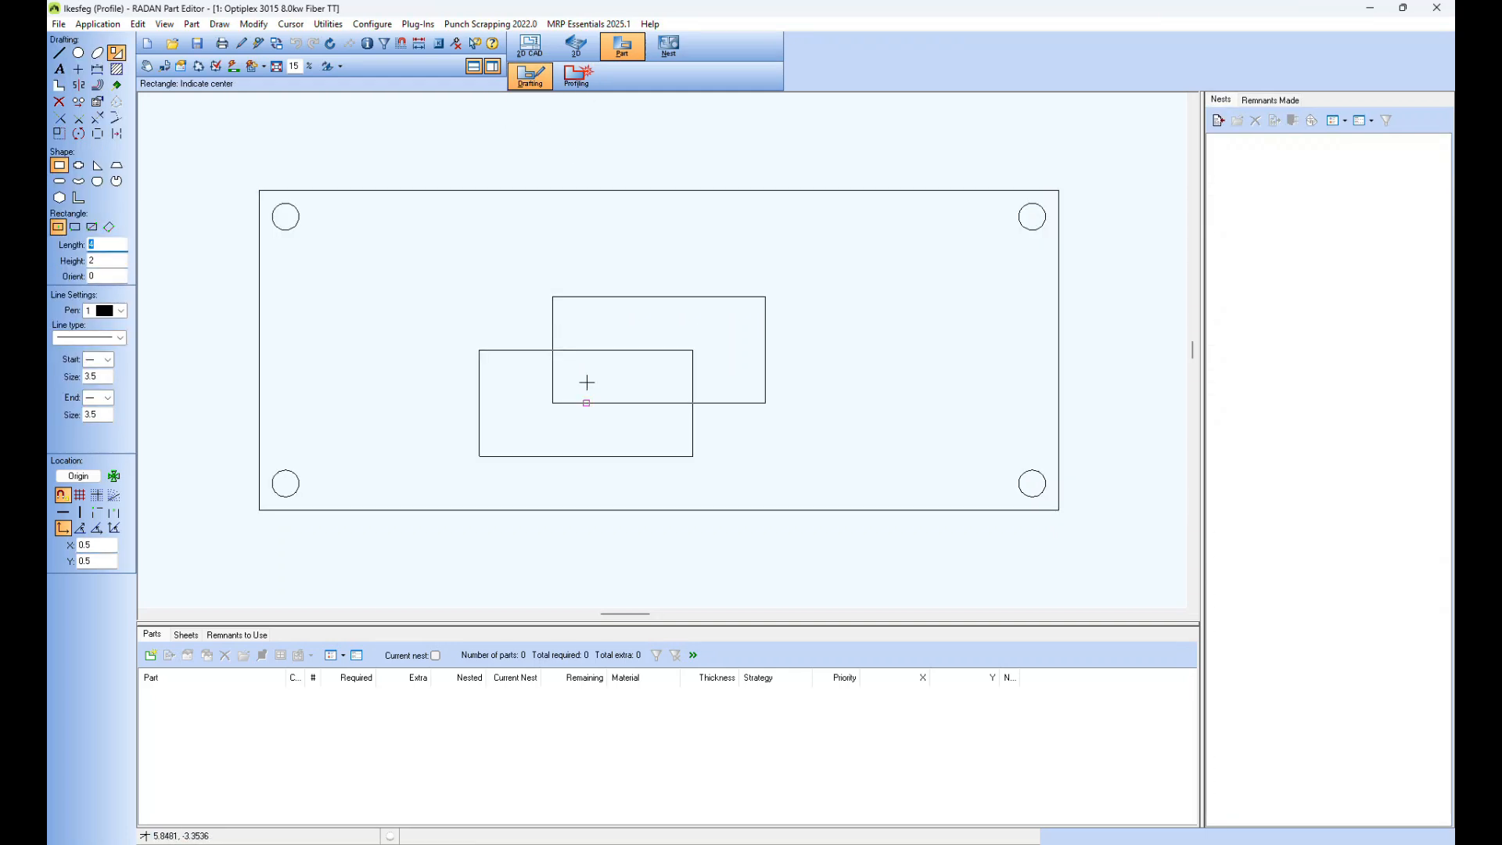
left_click(116, 166)
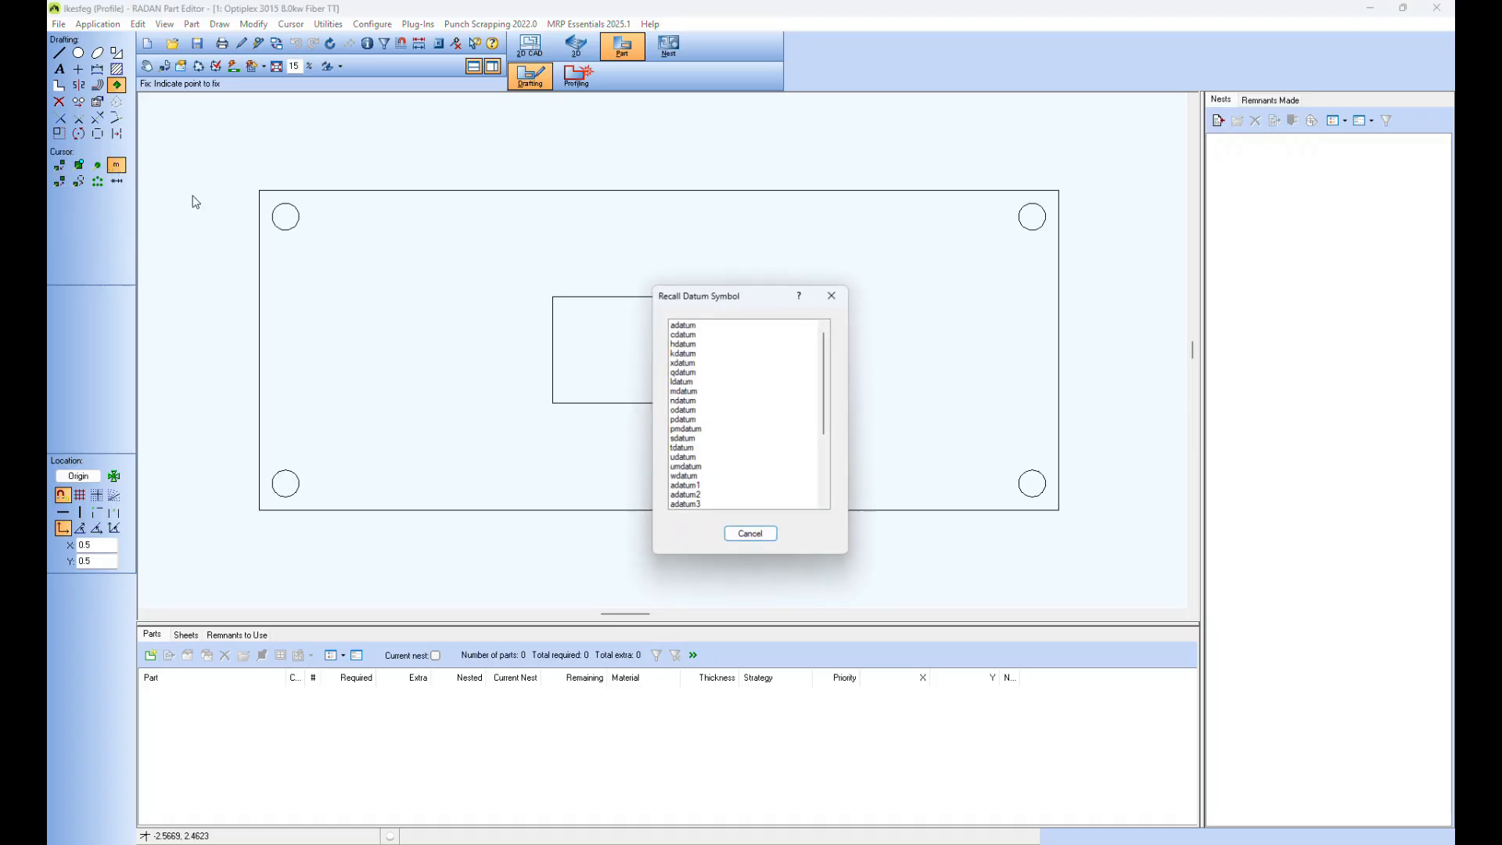
left_click(672, 382)
left_click(673, 382)
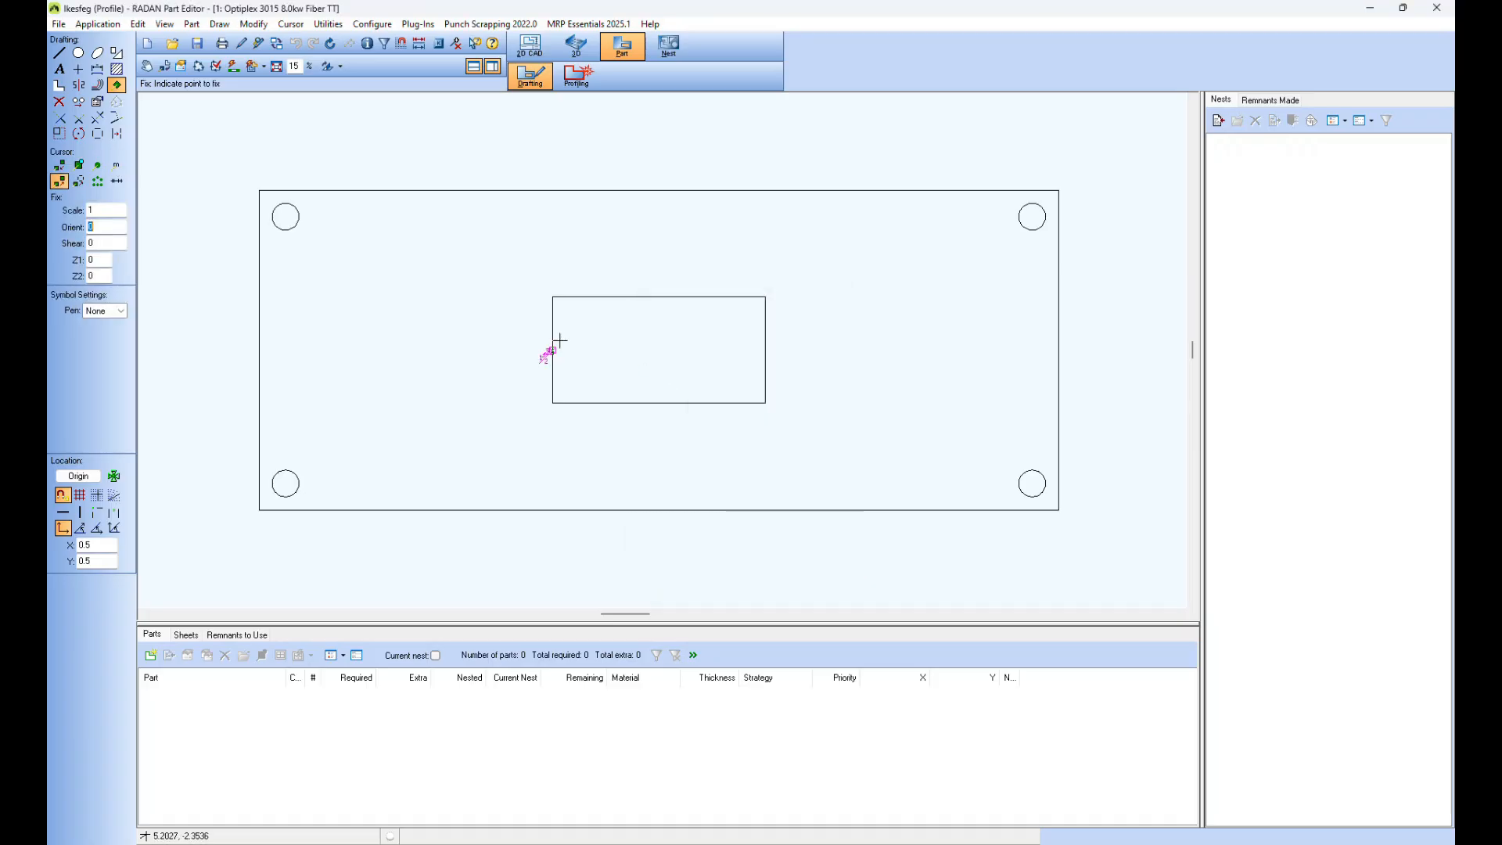
left_click(258, 435)
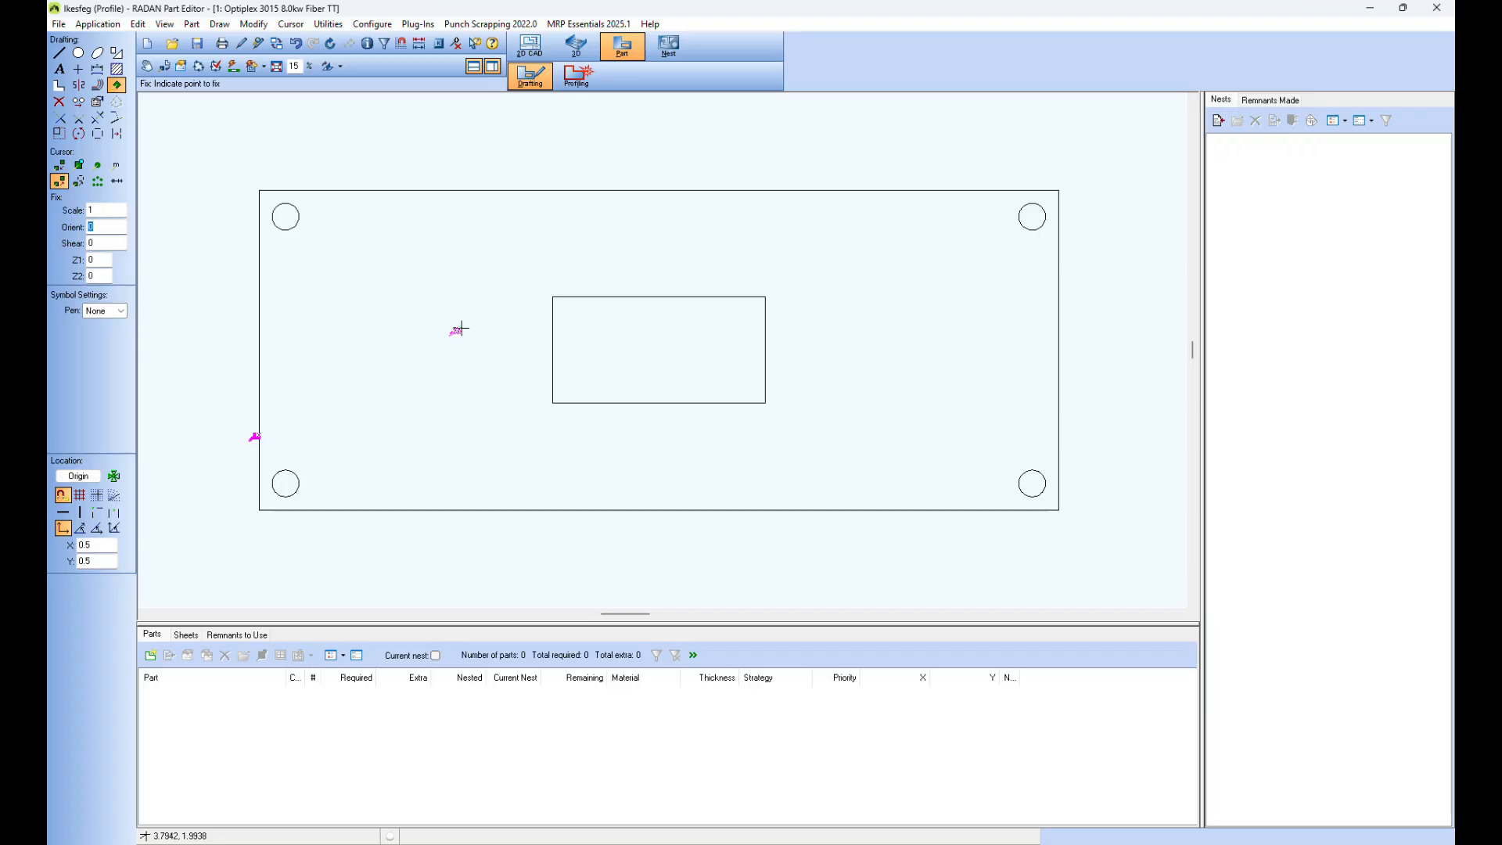
Step: Reapply automatic tooling with the left-edge datum in place, and inspect the plate's lead-in at that symbol
left_click(577, 76)
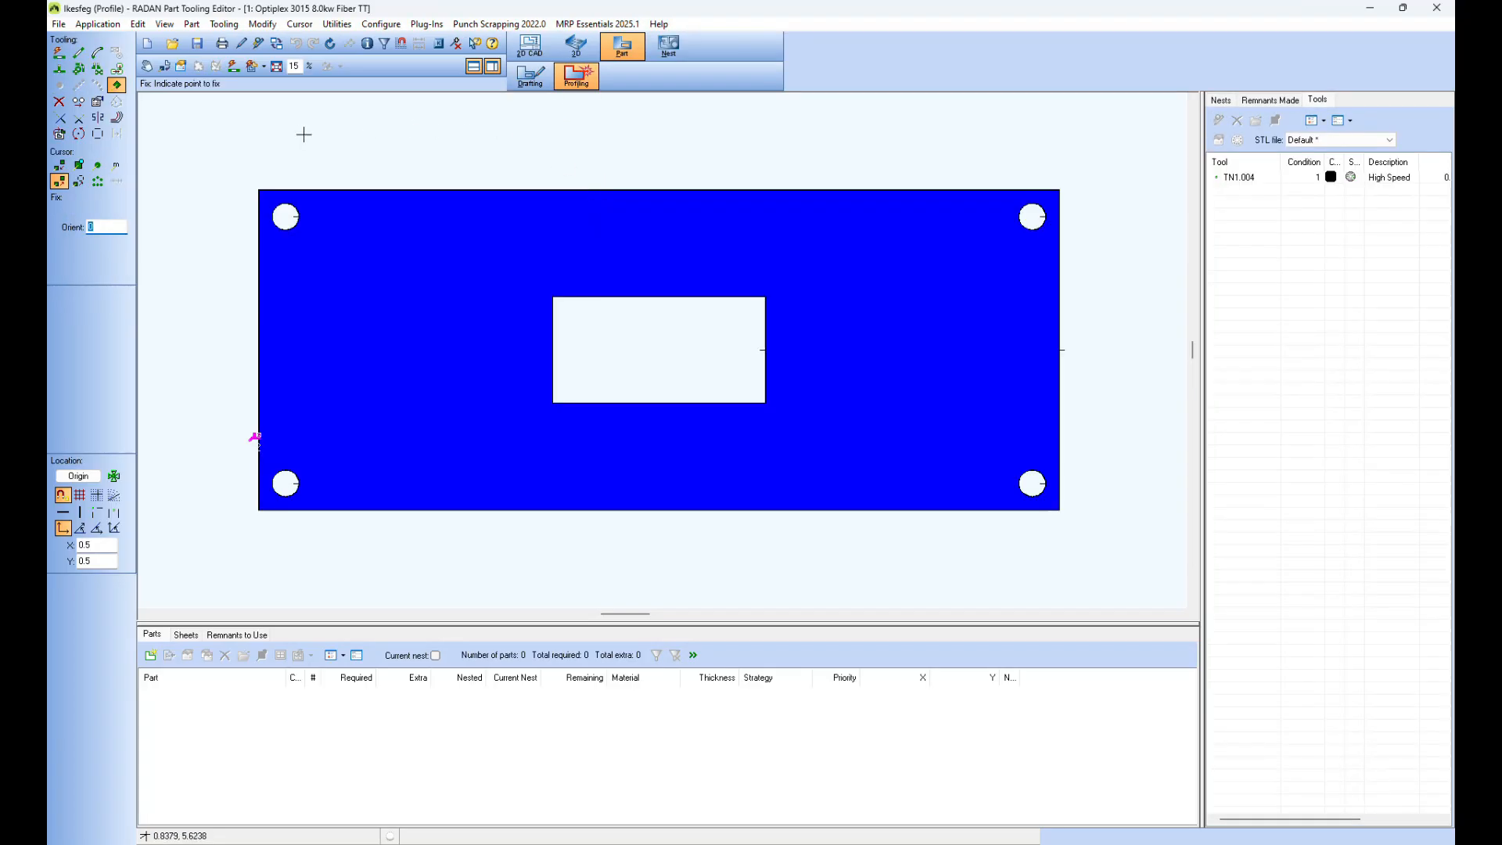
left_click(234, 66)
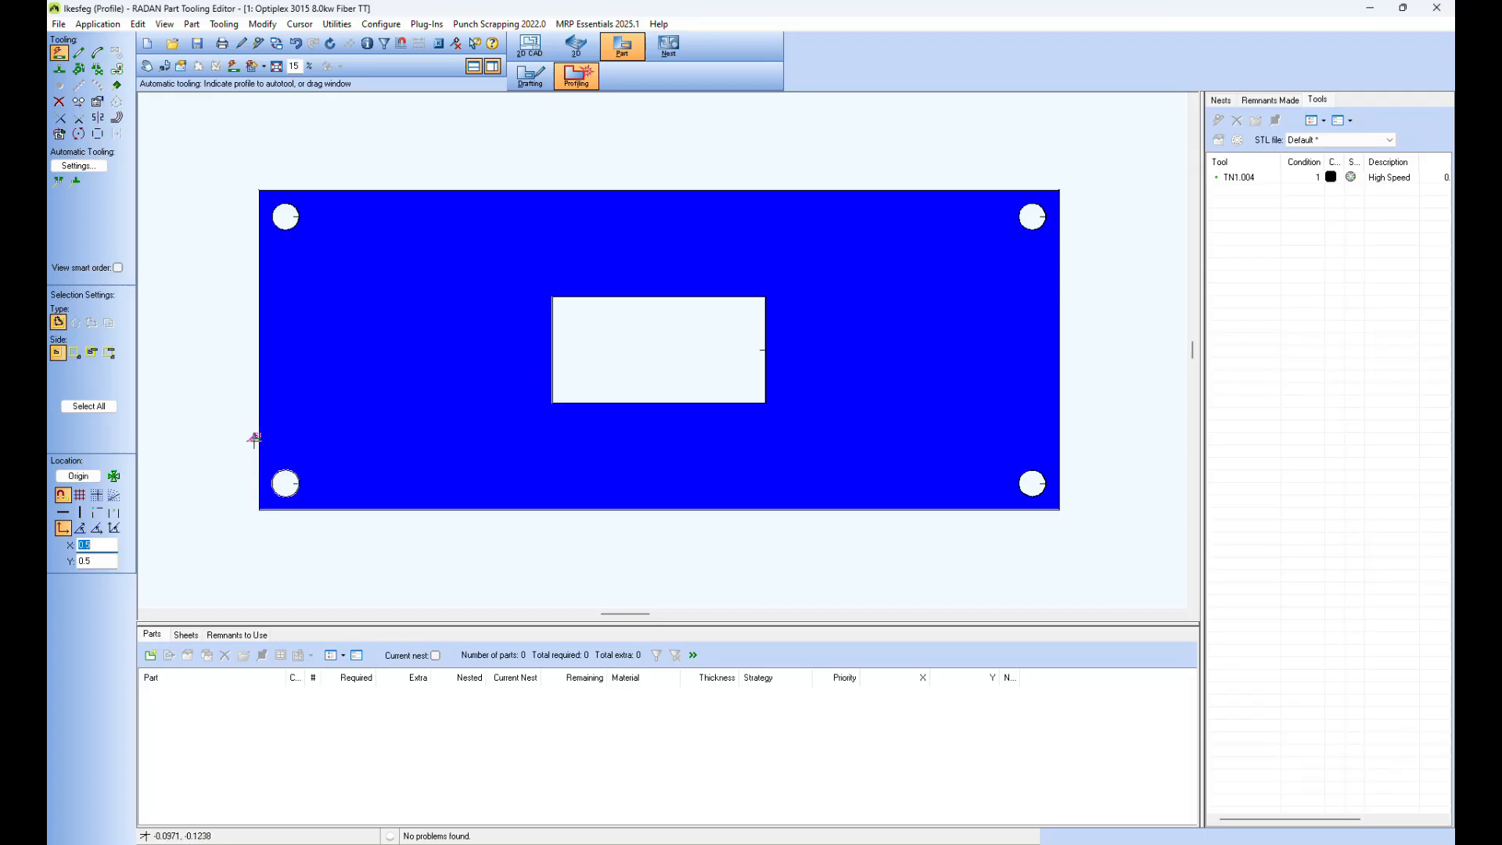
scroll(231, 415, "up", 5)
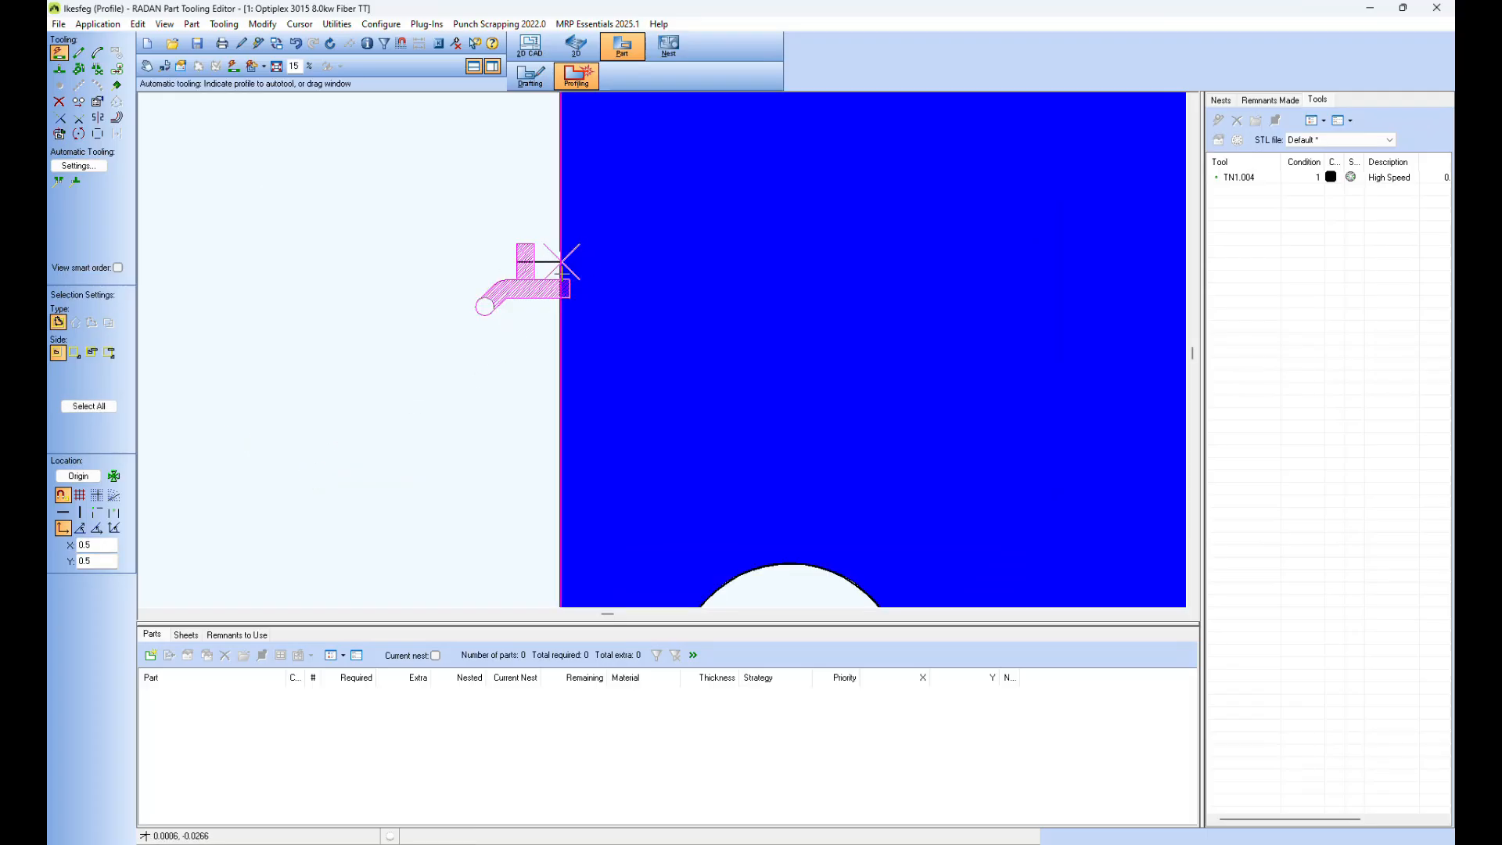
middle_click(527, 331)
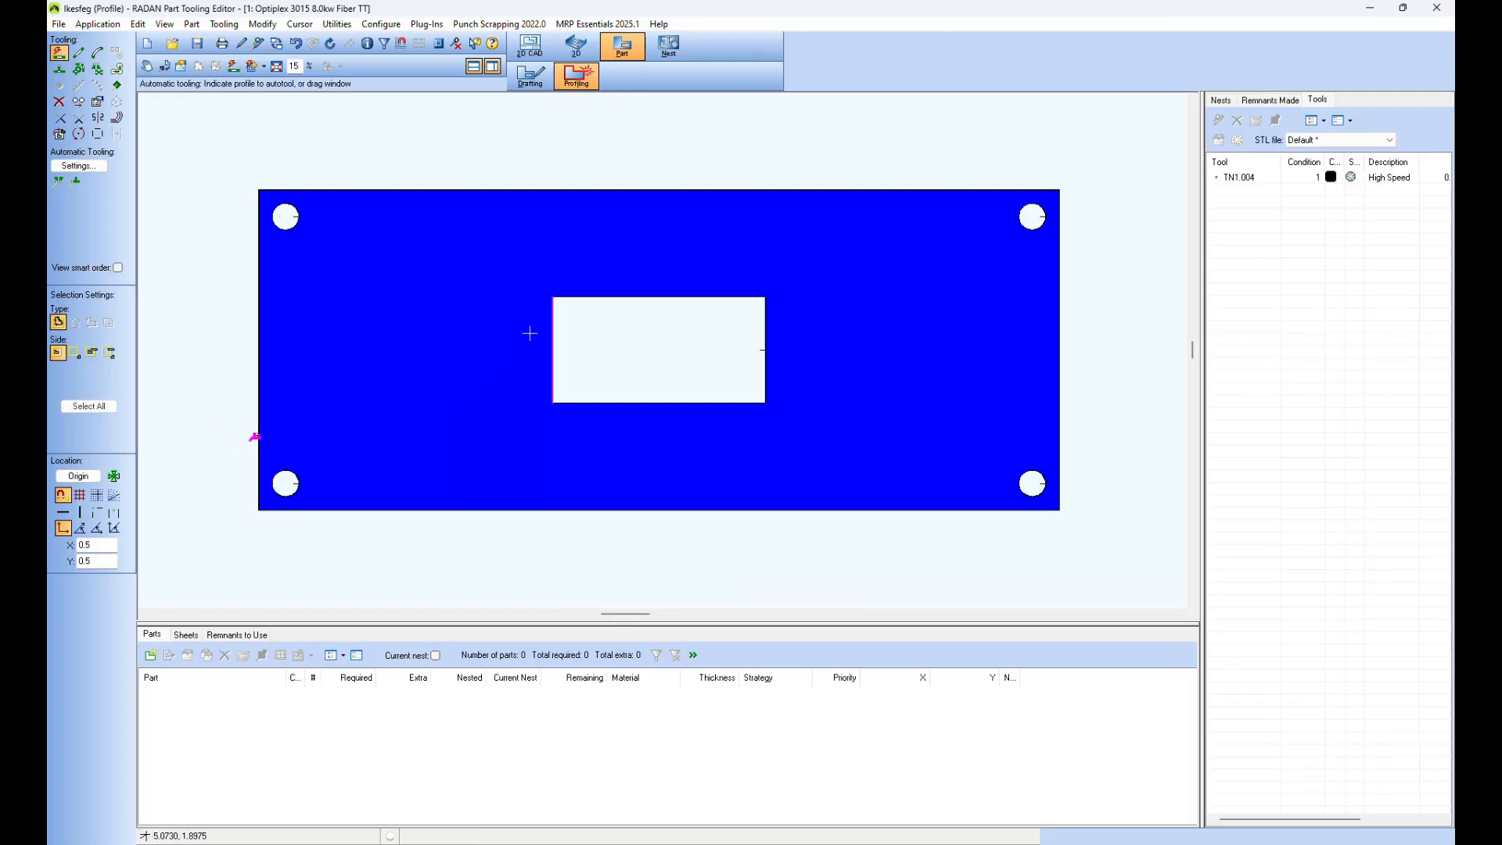
Step: Delete all tooling from the plate and try to remove the left-edge symbol by deleting automatic tooling datum symbols
left_click(58, 102)
left_click_drag(222, 163, 1048, 520)
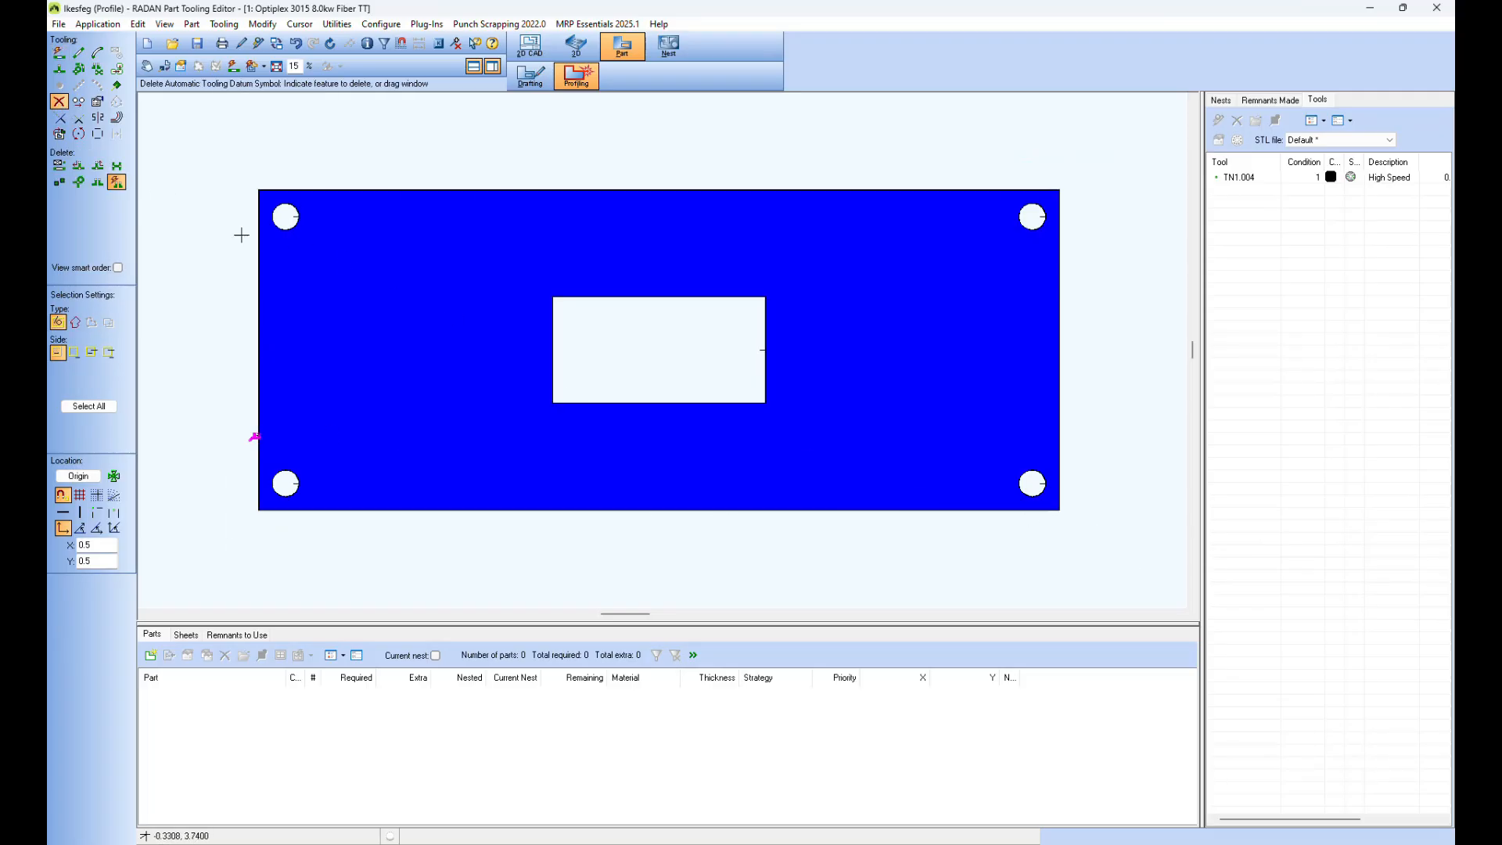
left_click(58, 166)
left_click_drag(226, 174, 1102, 579)
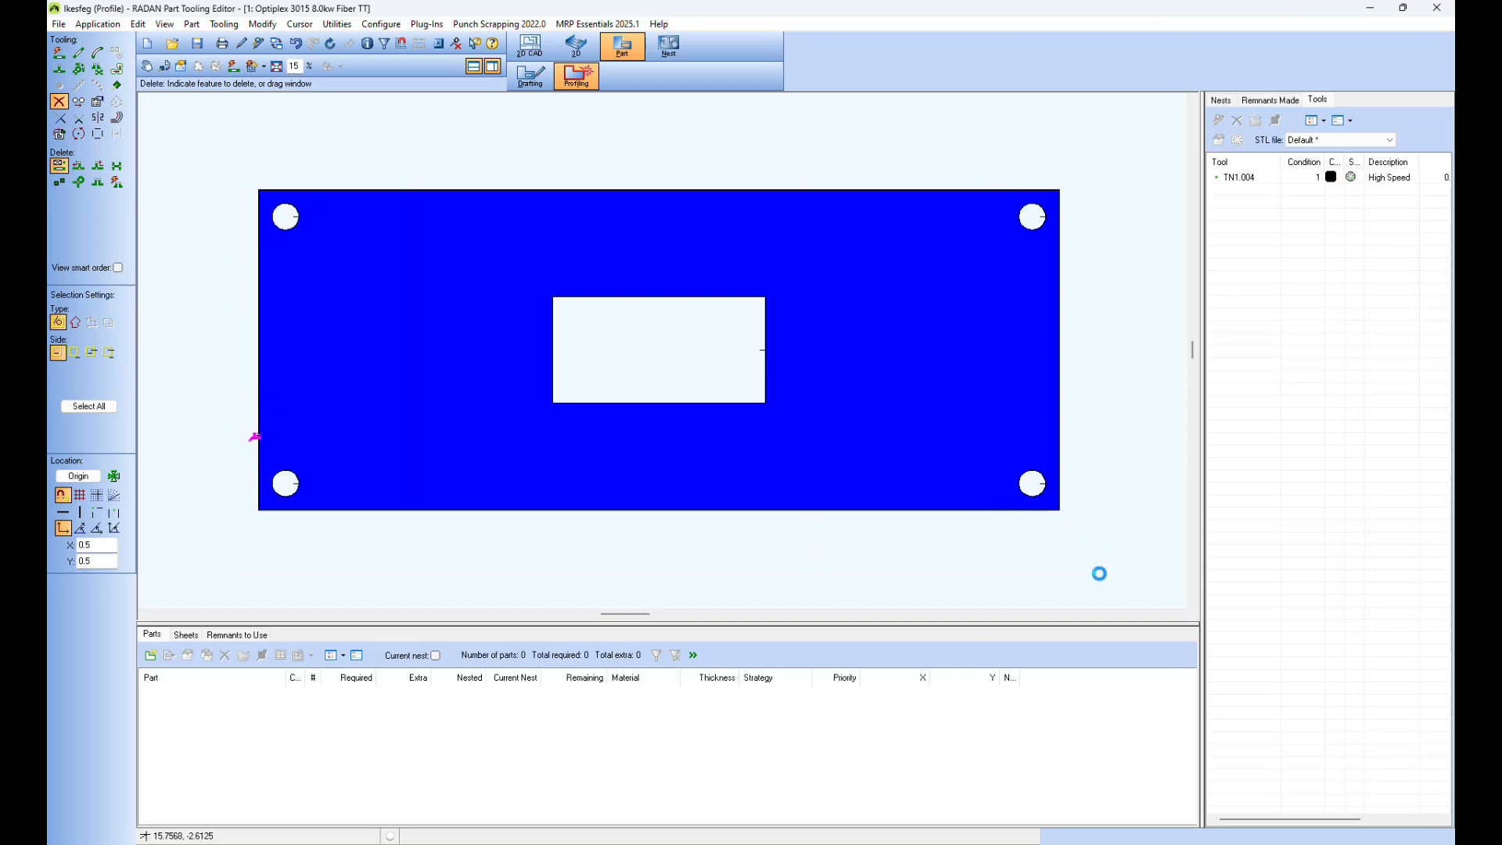
left_click(117, 182)
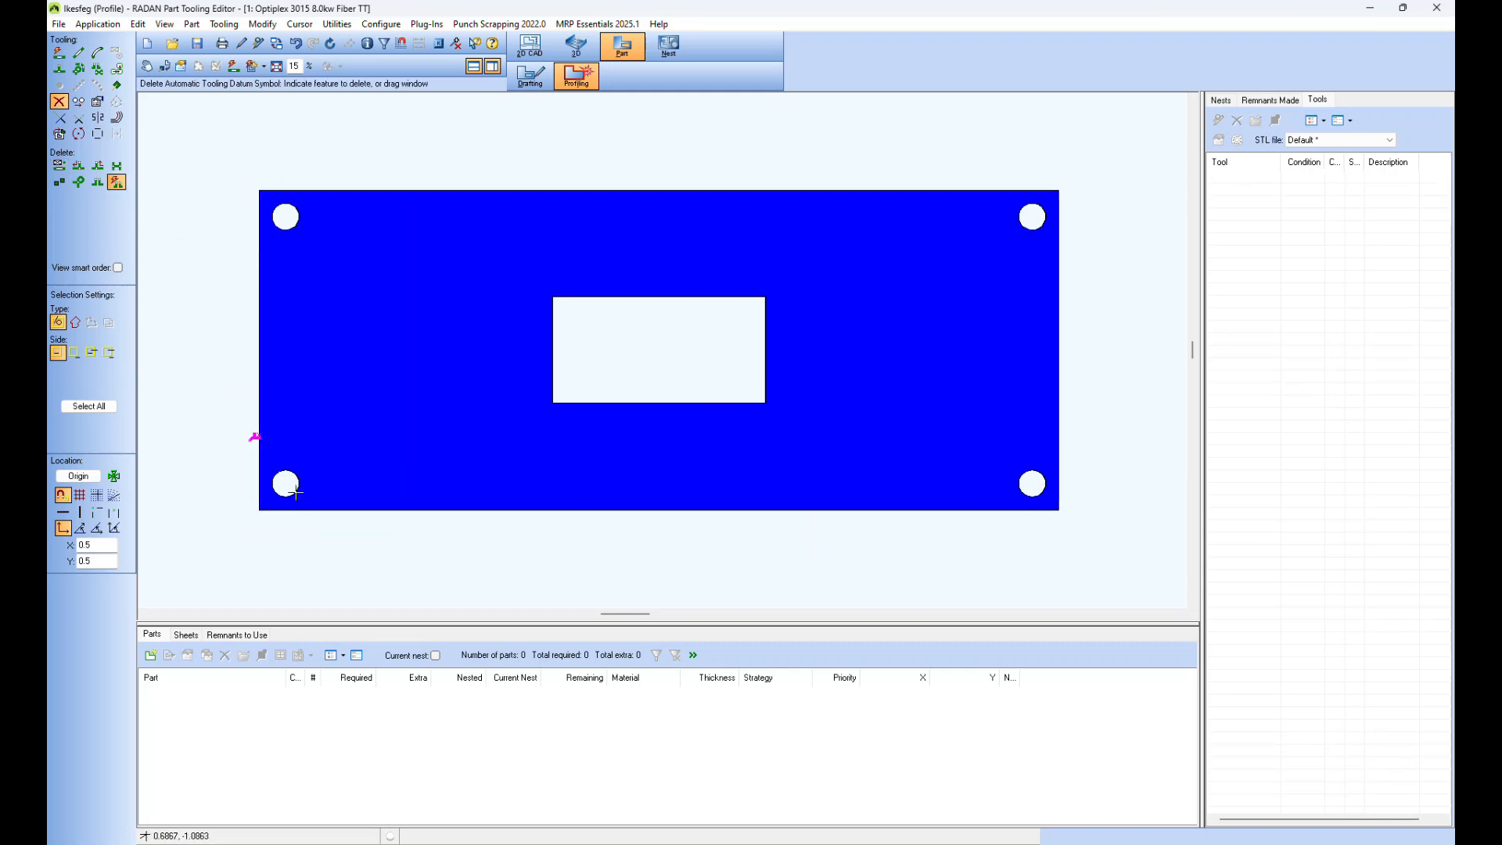
left_click_drag(235, 419, 302, 470)
Step: Delete the ldatum symbol from the plate's left edge in drafting, and reapply automatic tooling to the part
left_click(529, 76)
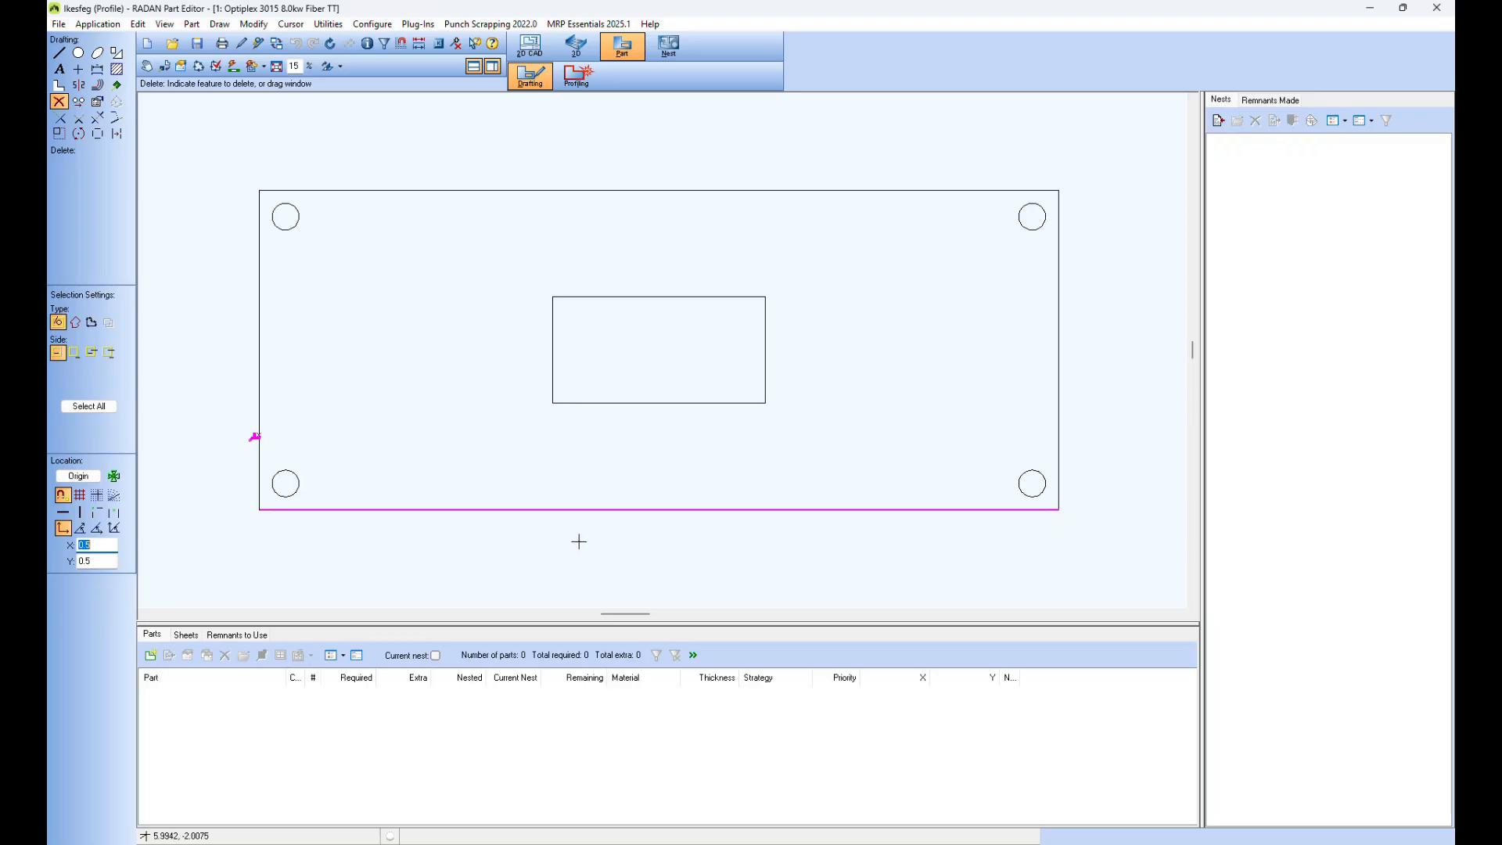
left_click(59, 107)
left_click_drag(226, 418, 280, 451)
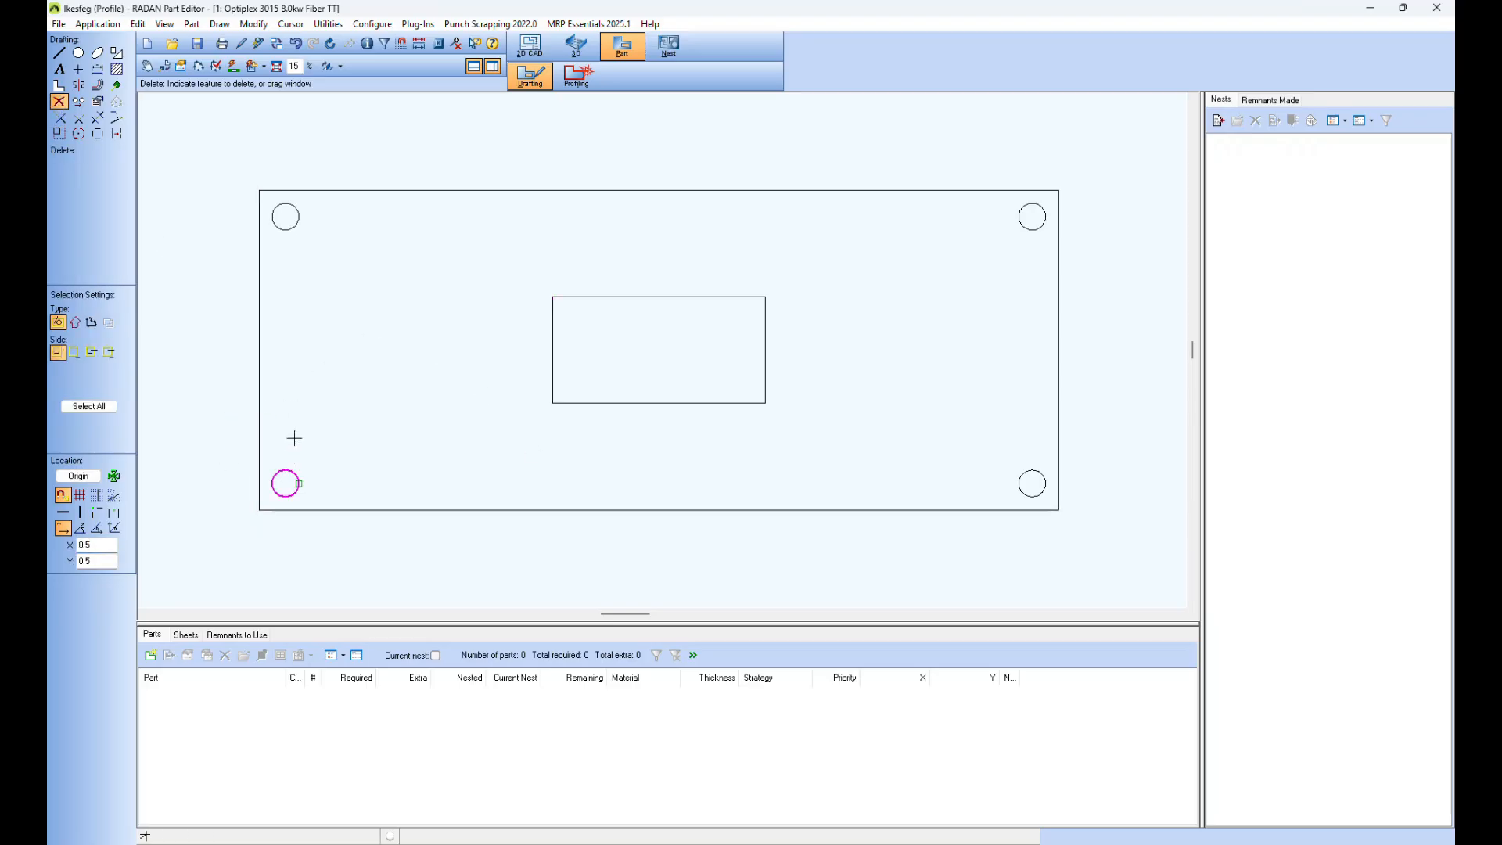
left_click(576, 75)
left_click(234, 67)
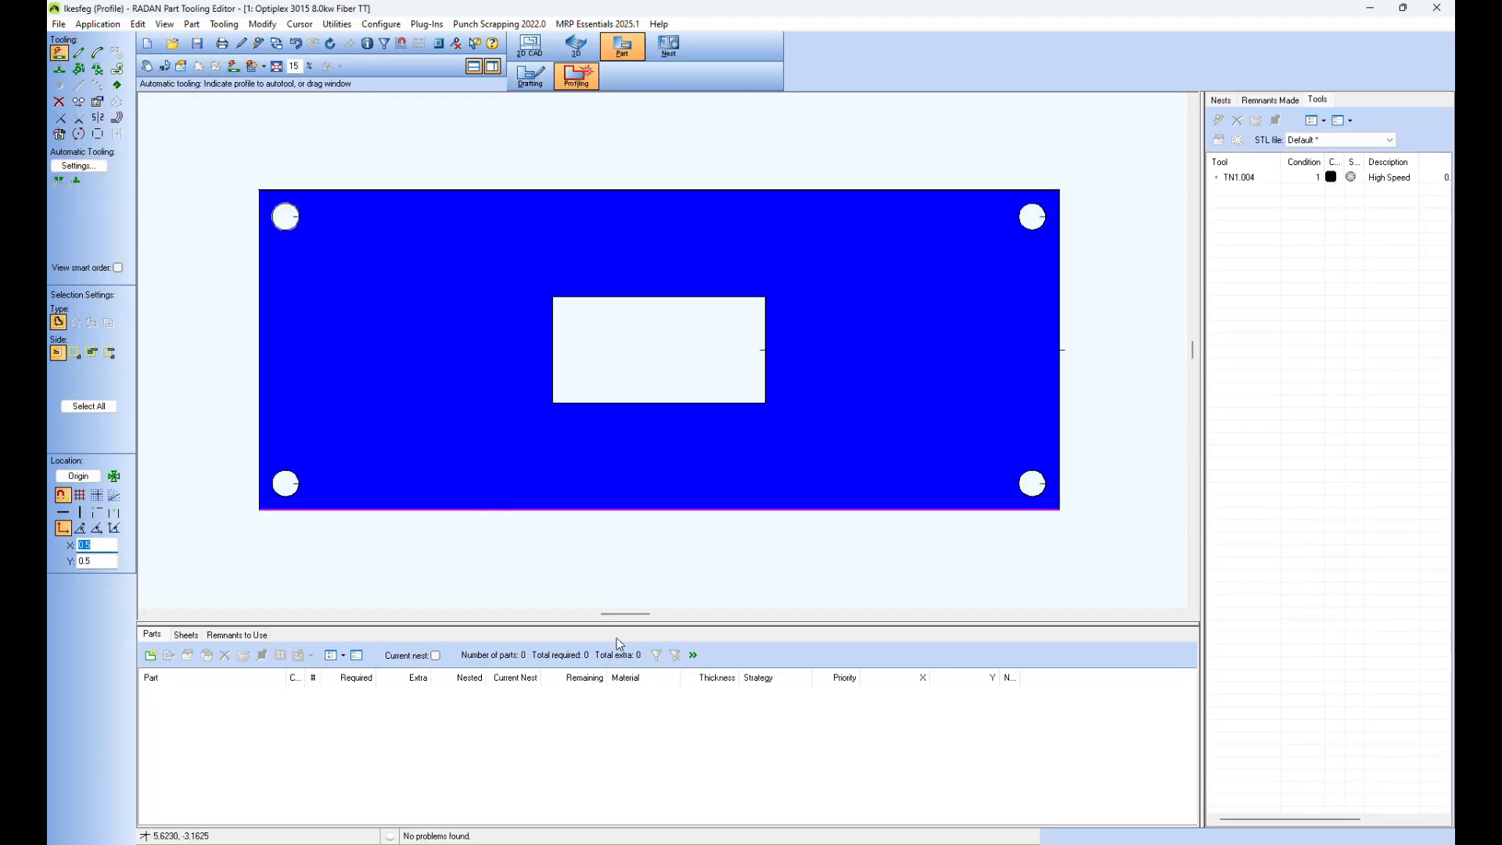